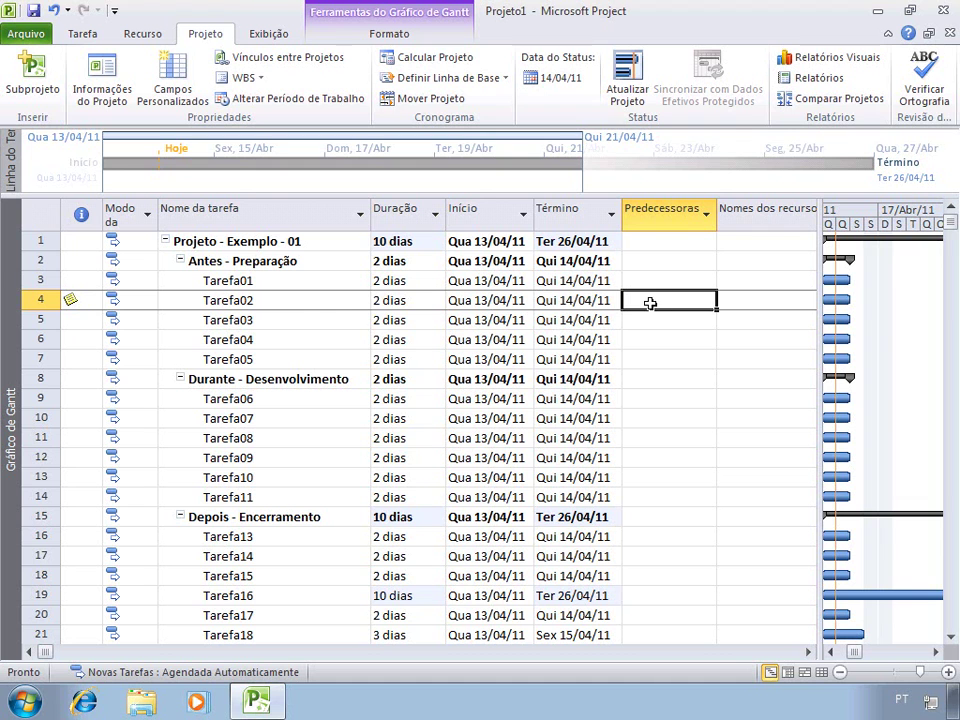
# - Set the predecessor of Tarefa02 to task 3
pyautogui.write('3')
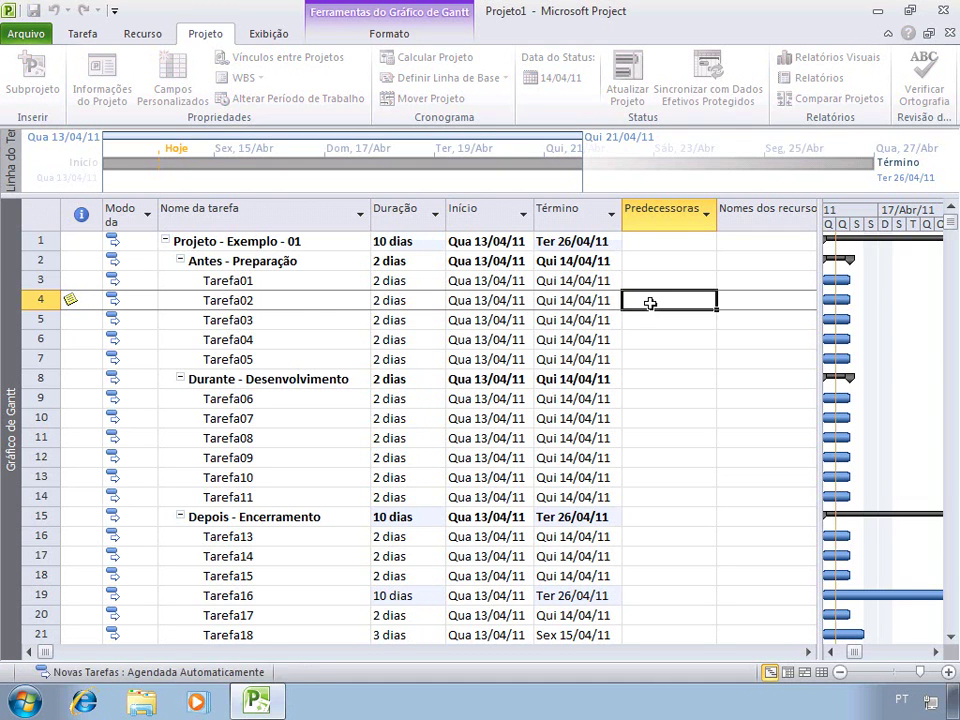
pyautogui.press('Return')
pyautogui.click(648, 301)
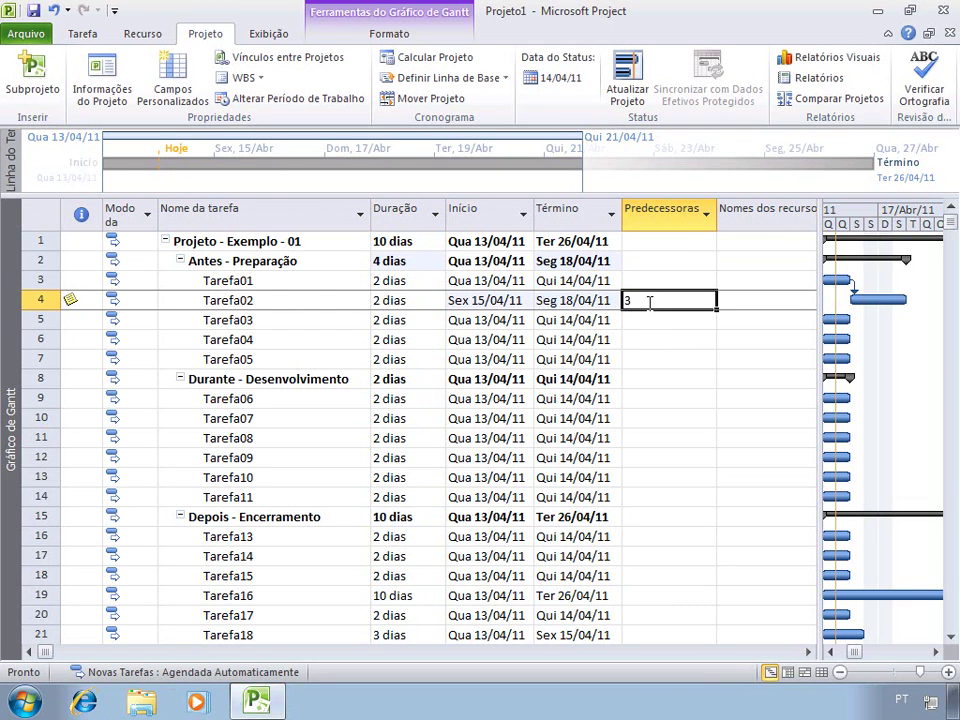
pyautogui.click(41, 280)
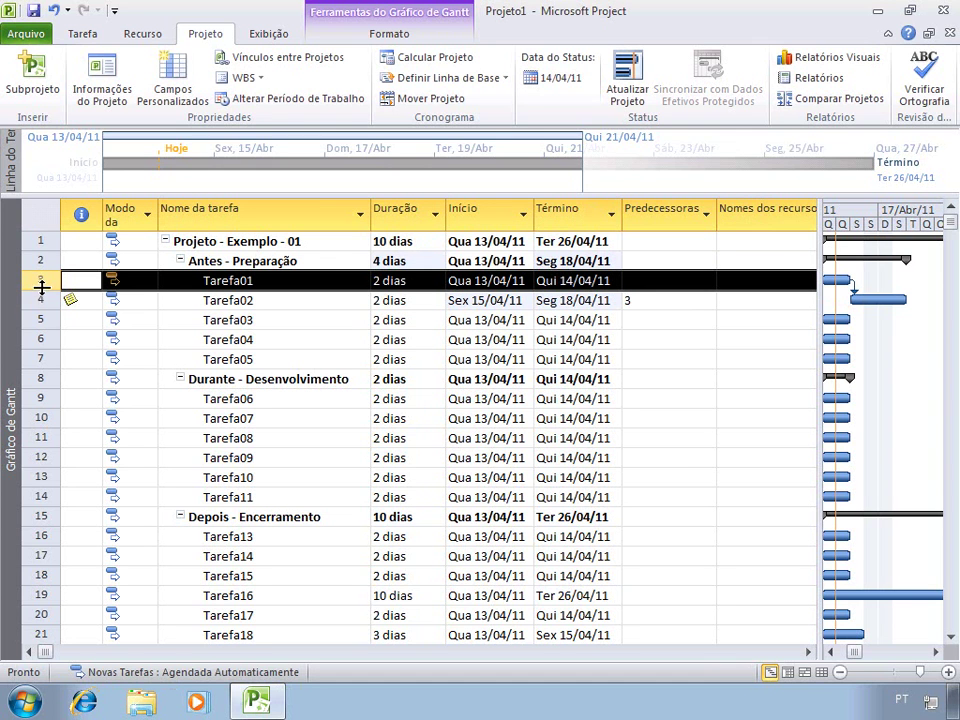
pyautogui.click(650, 302)
pyautogui.click(286, 281)
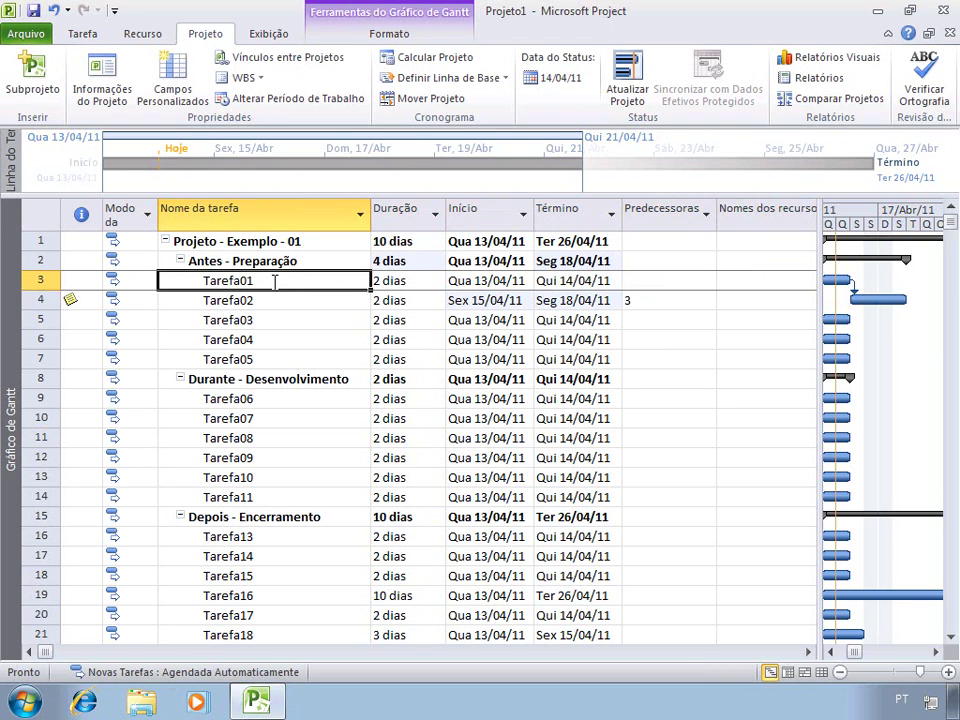
pyautogui.click(682, 302)
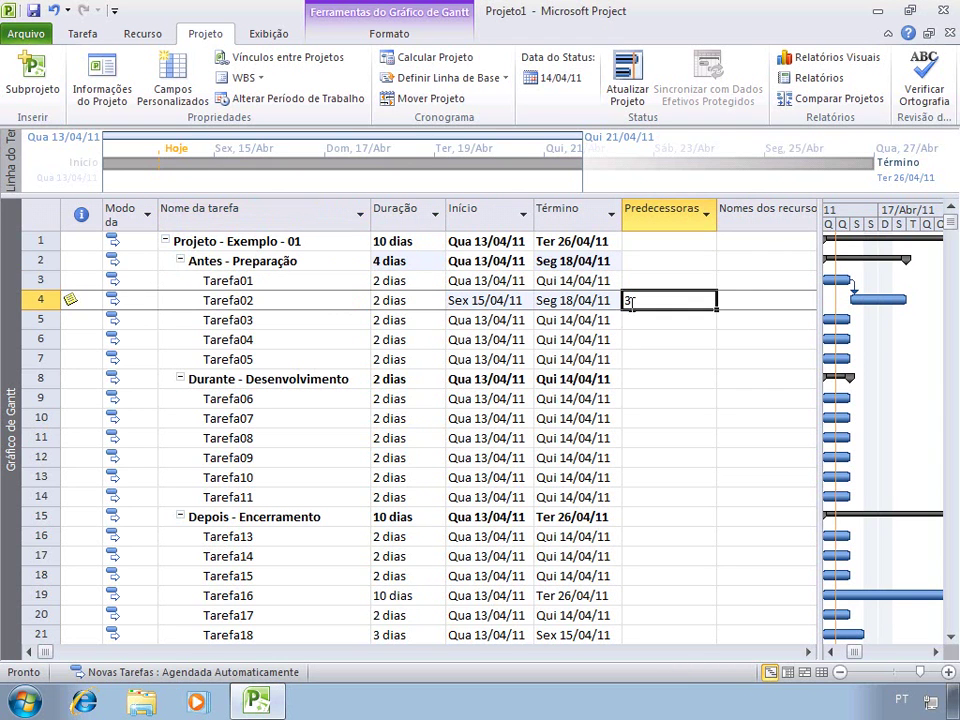
pyautogui.click(40, 280)
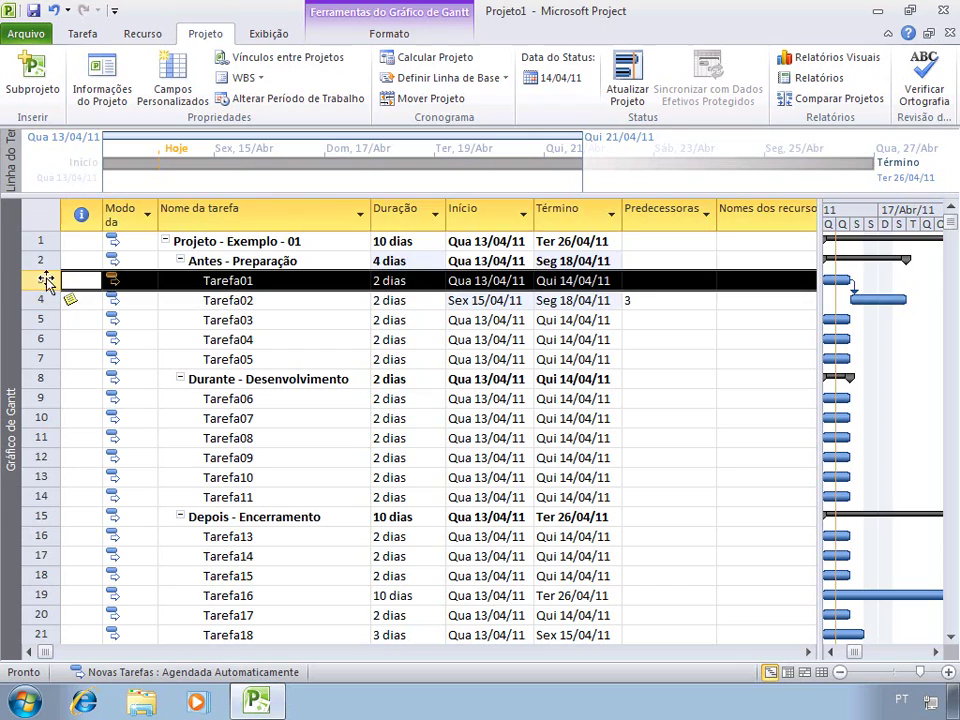
pyautogui.click(652, 302)
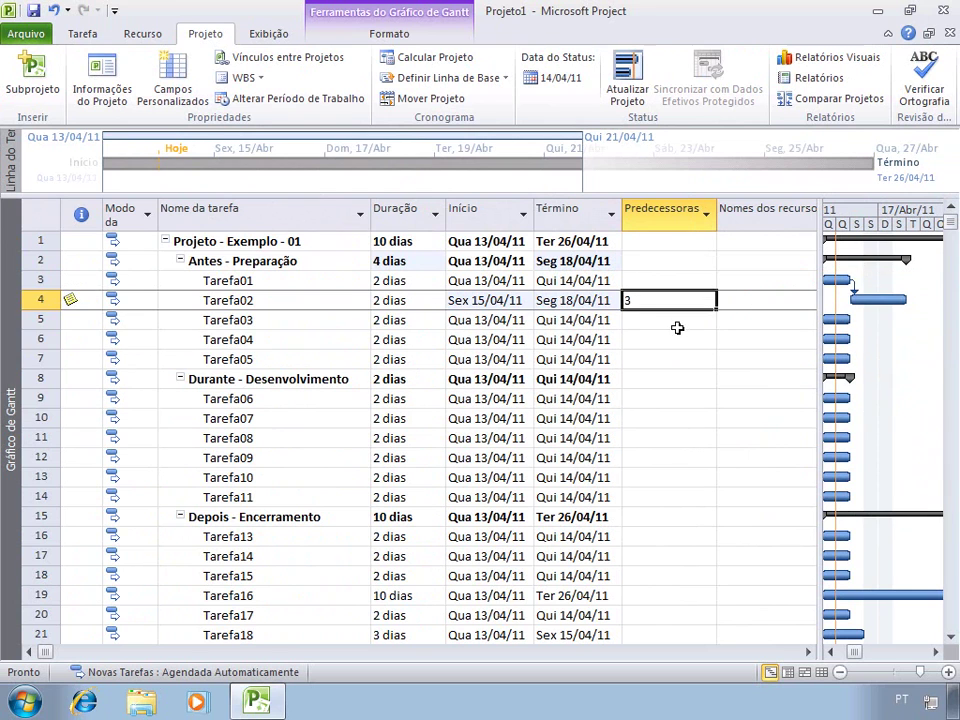
# - Set the predecessor of Tarefa03 to task 4
pyautogui.click(392, 389)
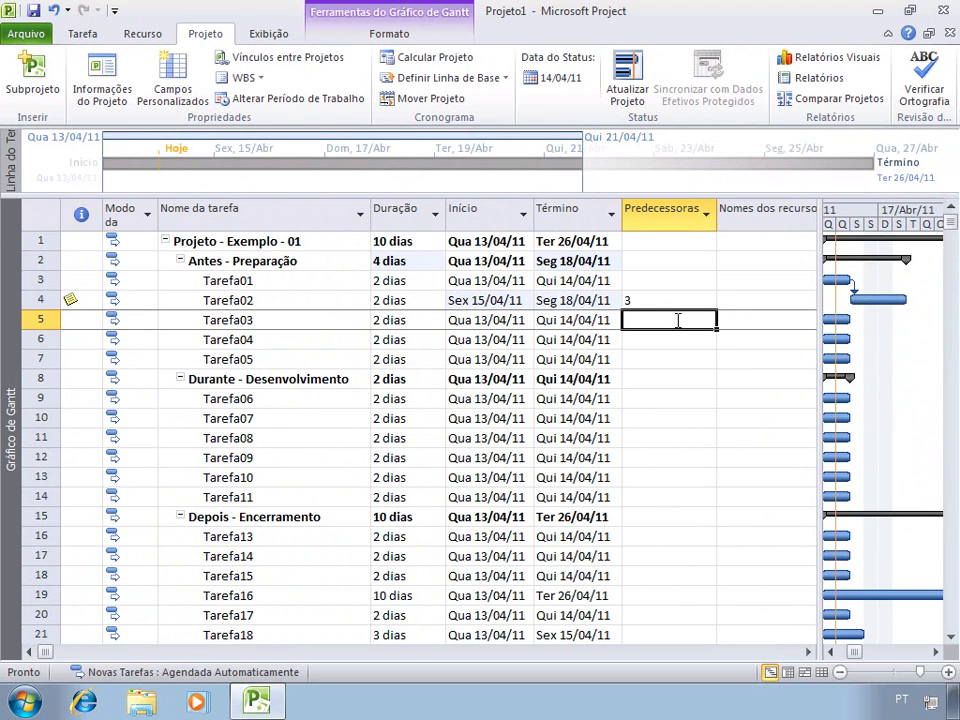
pyautogui.write('4')
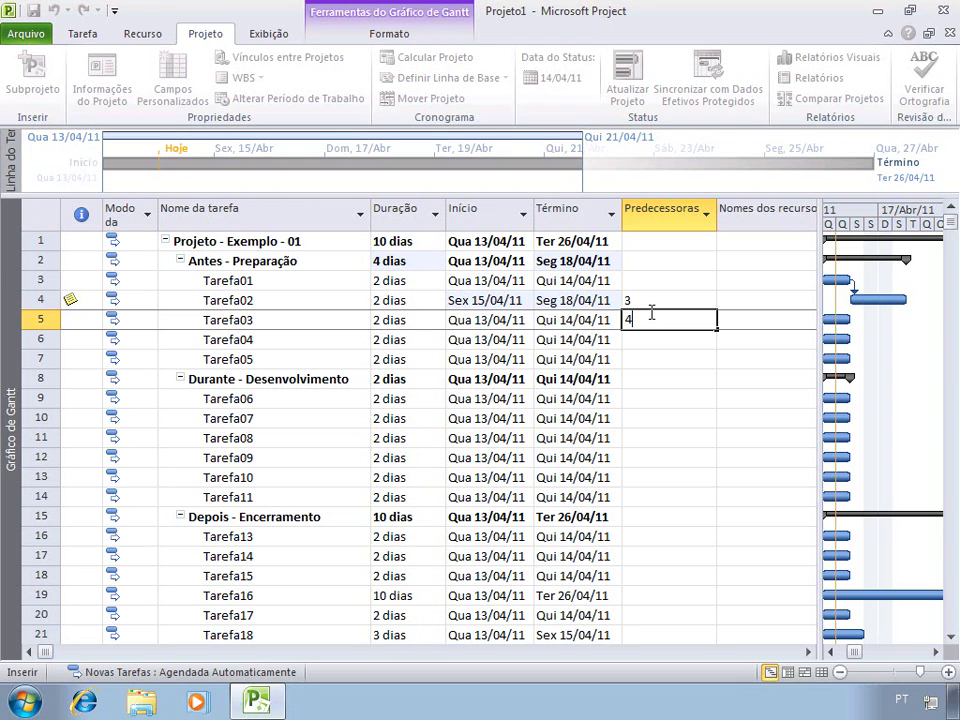
pyautogui.press('Return')
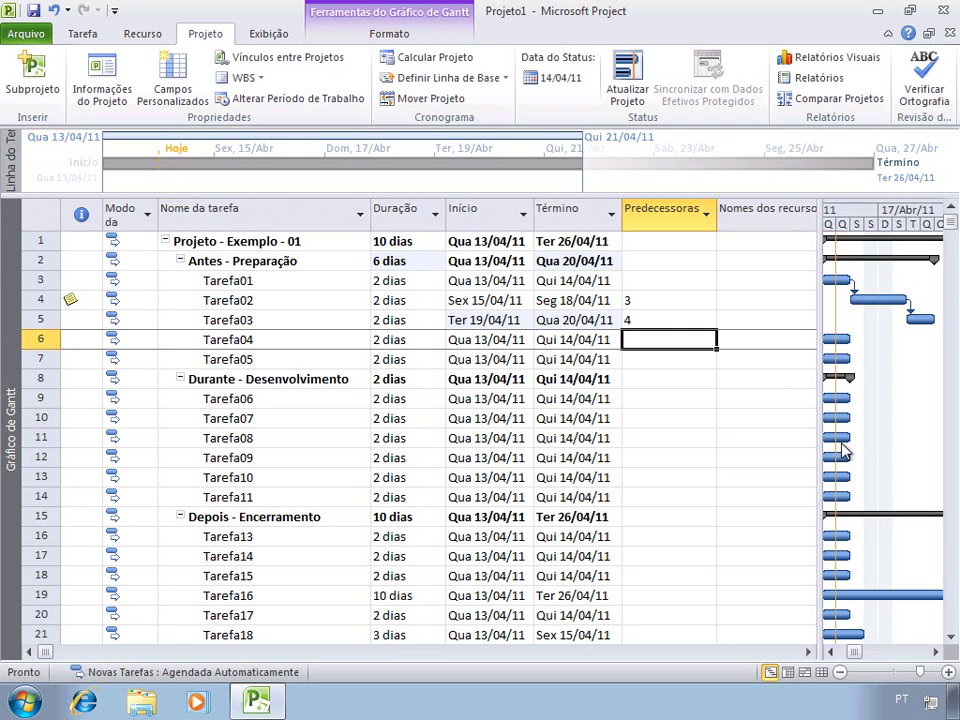
# - Widen the Gantt chart area and examine the link arrows between the bars of Tarefa01, Tarefa02 and Tarefa03
pyautogui.click(831, 652)
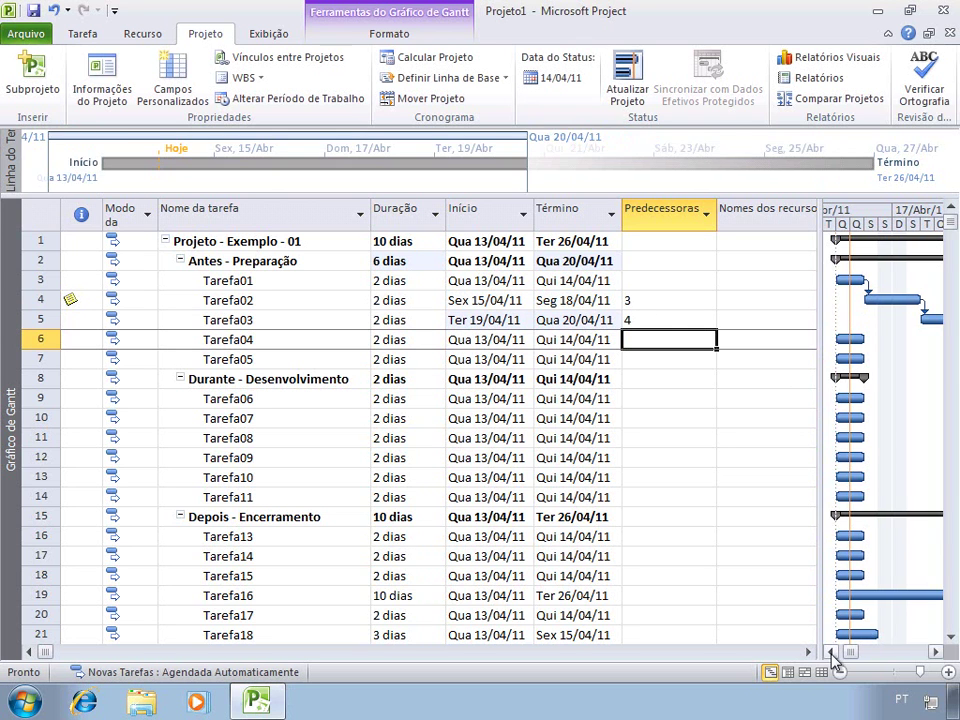
pyautogui.moveTo(817, 621); pyautogui.dragTo(757, 615)
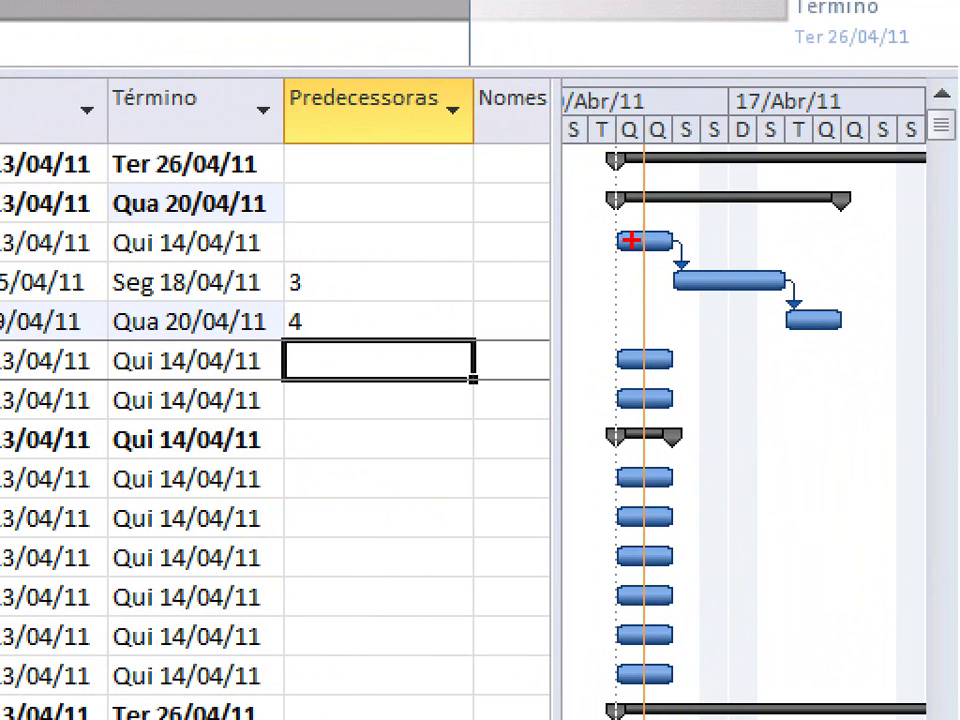
pyautogui.moveTo(587, 216)
pyautogui.mouseDown()
pyautogui.moveTo(692, 306)
pyautogui.moveTo(866, 349)
pyautogui.mouseUp()
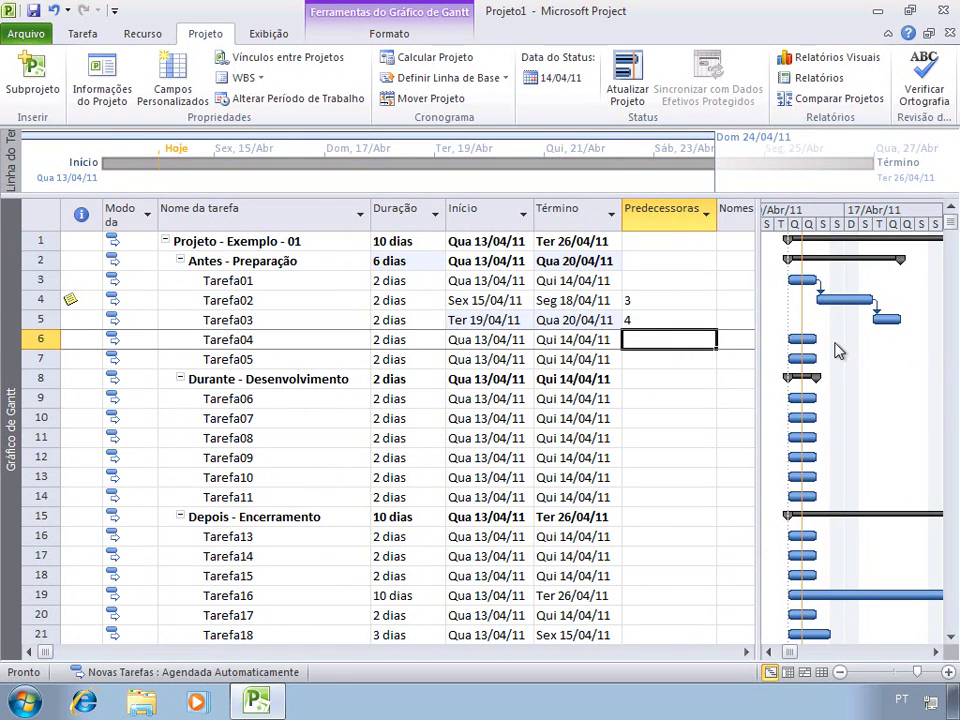
# - Open the task information of Tarefa04 at its list of predecessors
pyautogui.click(285, 339)
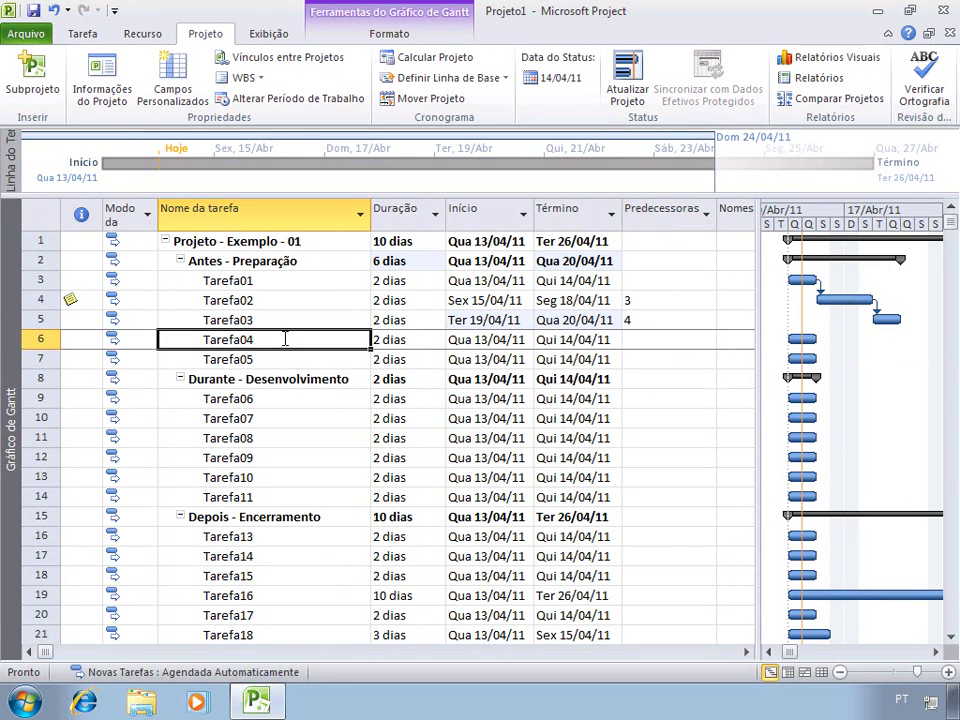
pyautogui.rightClick(285, 339)
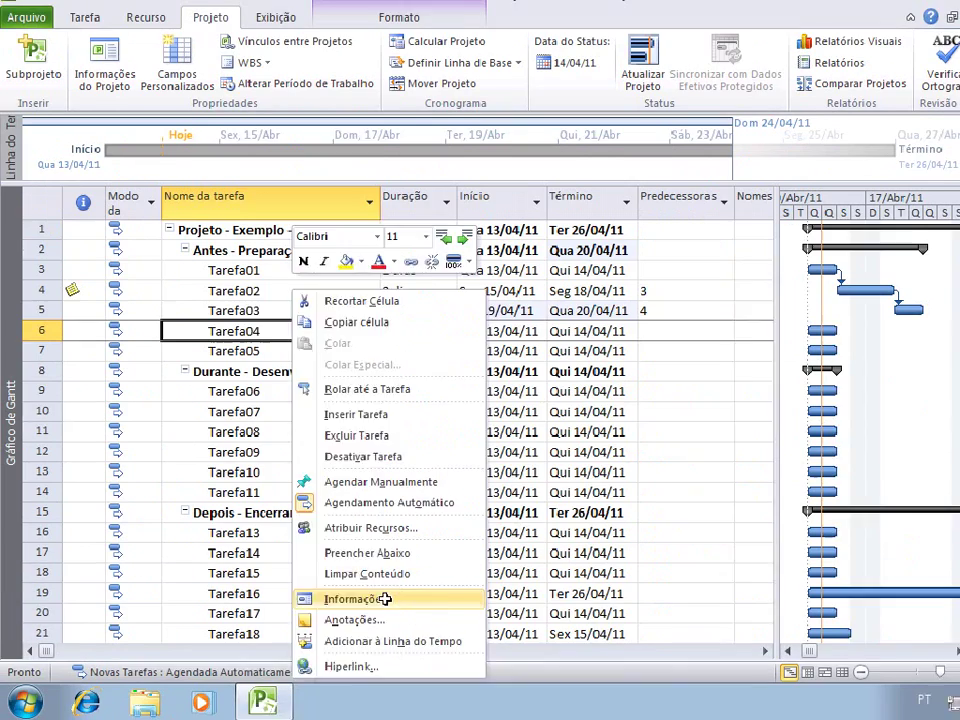
pyautogui.press('Escape')
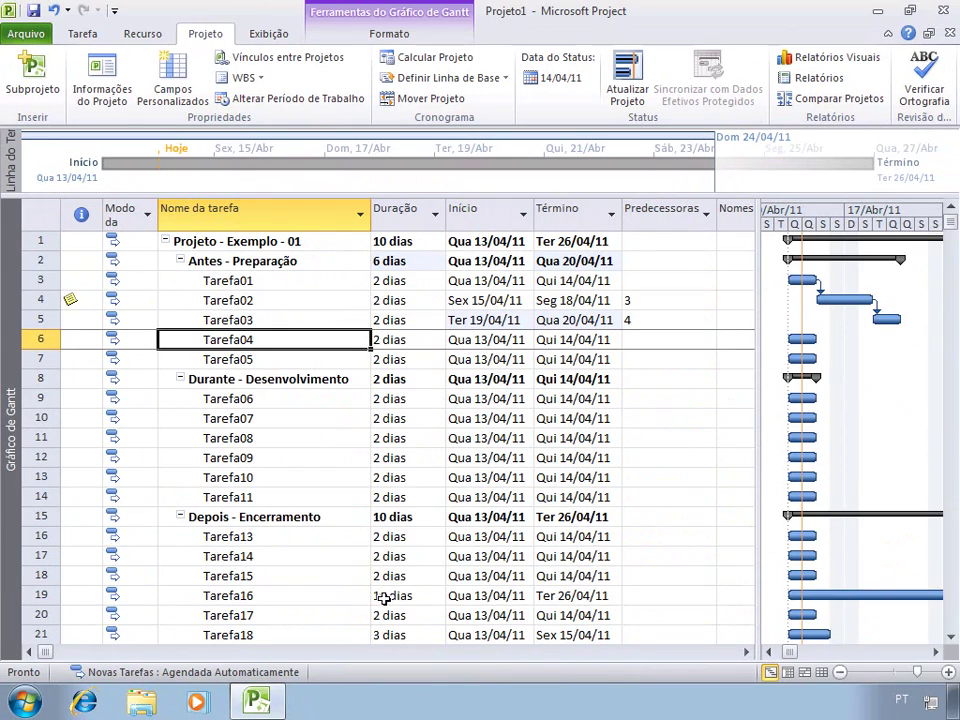
pyautogui.doubleClick(350, 343)
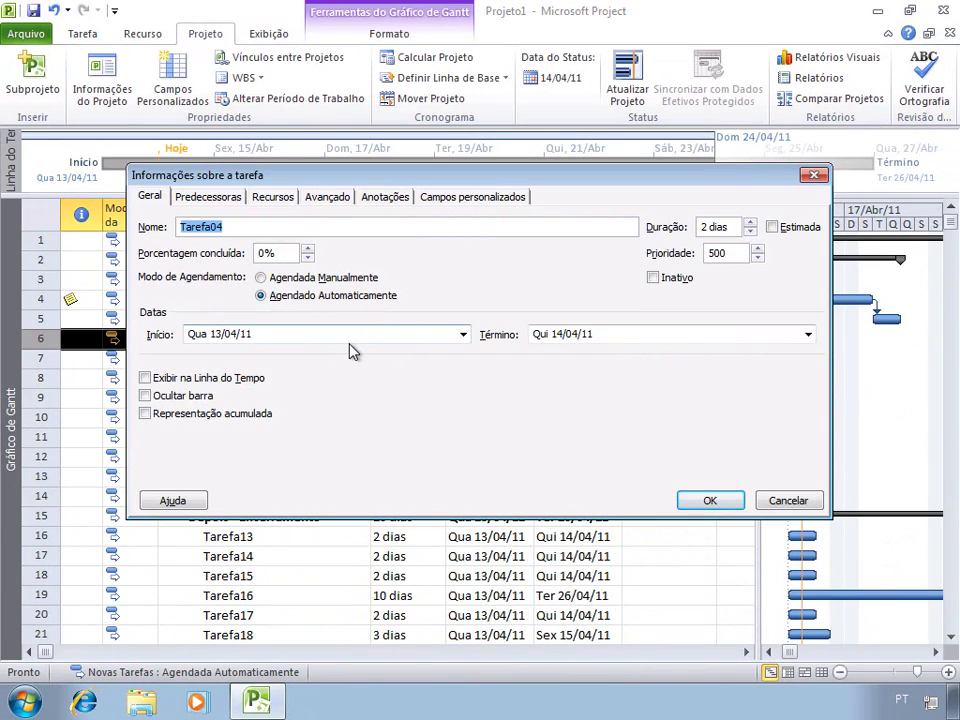
pyautogui.click(182, 195)
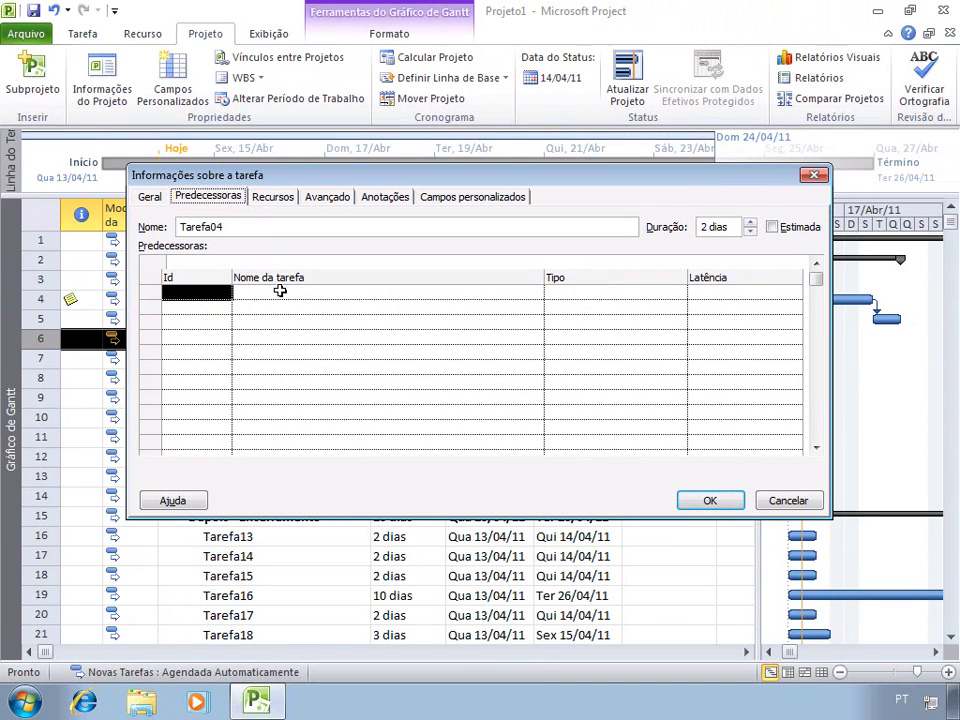
# - Look through the tasks available as predecessors, then add the task with ID 5 as predecessor of Tarefa04
pyautogui.click(281, 291)
pyautogui.click(537, 293)
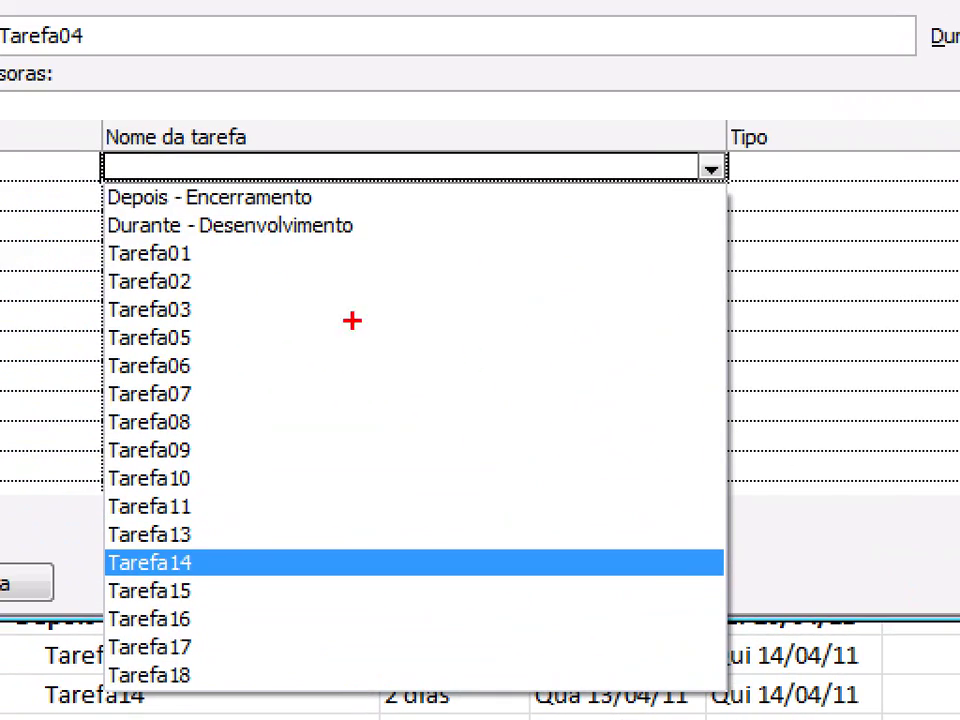
pyautogui.moveTo(80, 165)
pyautogui.mouseDown()
pyautogui.moveTo(332, 632)
pyautogui.moveTo(385, 692)
pyautogui.mouseUp()
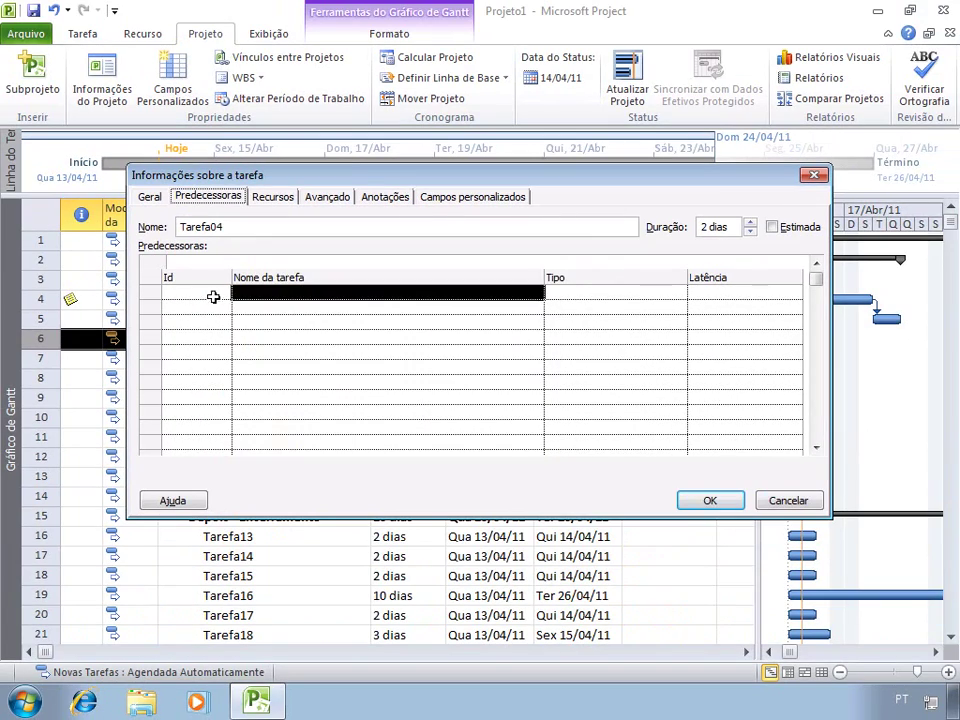
pyautogui.click(218, 293)
pyautogui.moveTo(348, 178); pyautogui.dragTo(314, 369)
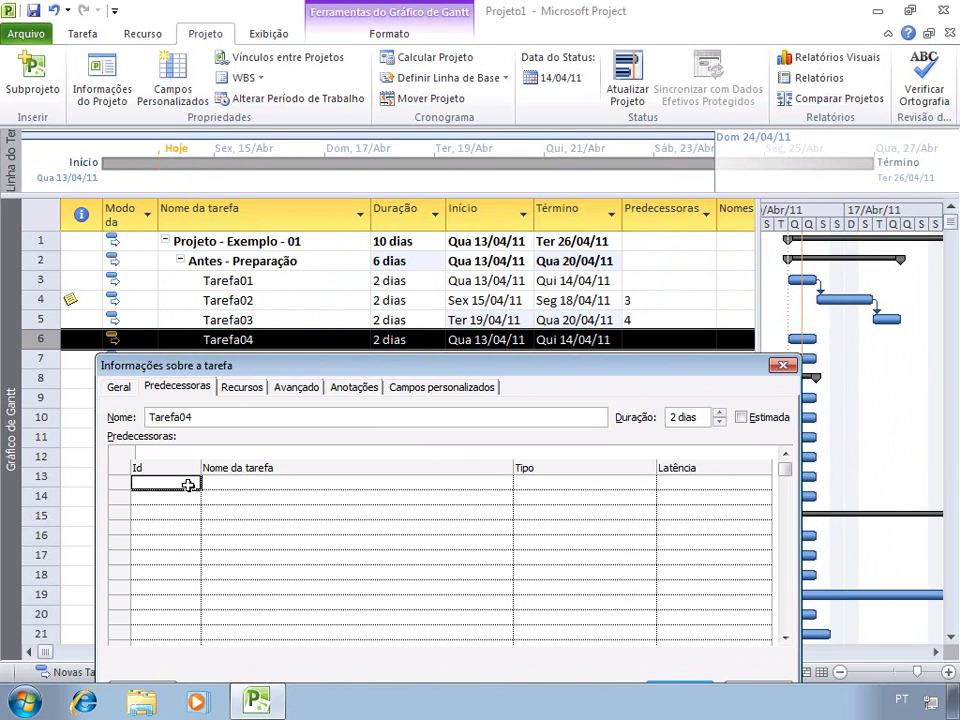
pyautogui.write('5')
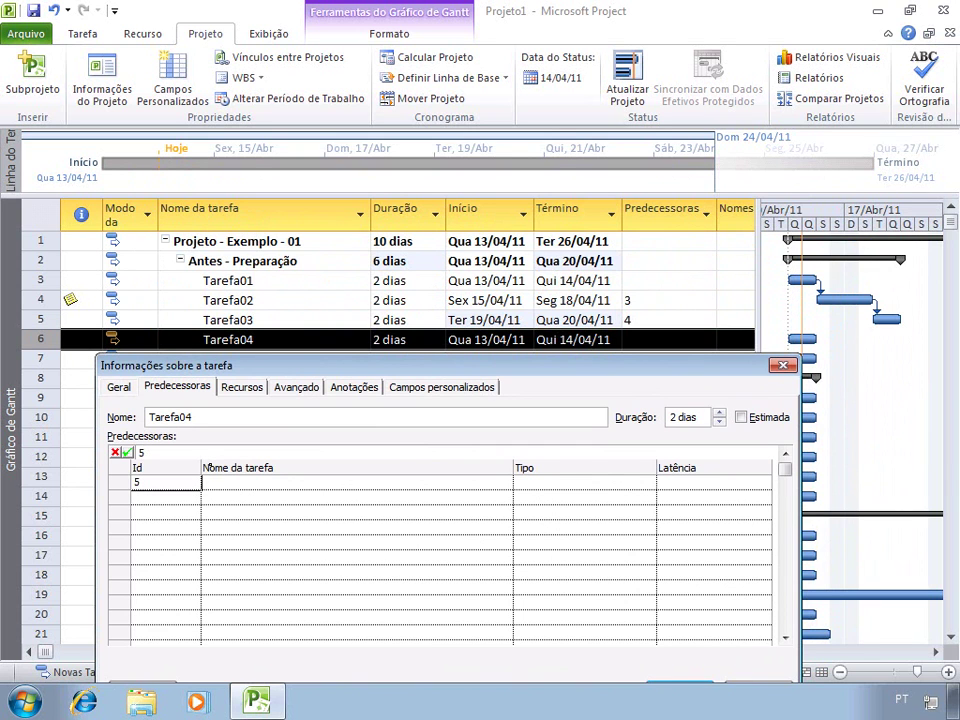
pyautogui.press('Return')
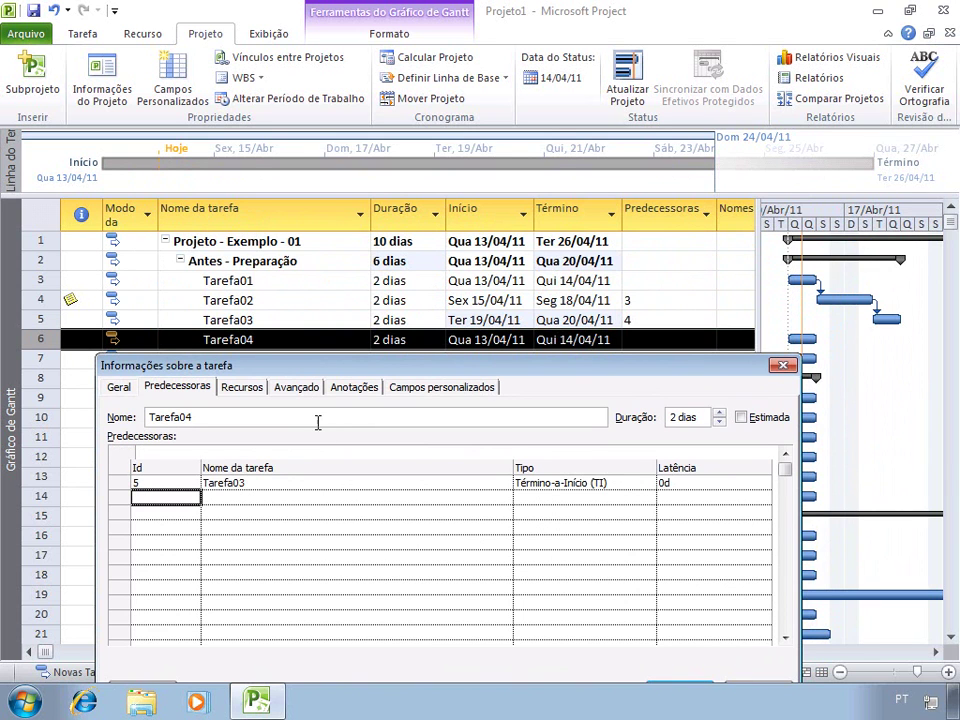
# - Review the available dependency types for Tarefa04's predecessor, keep Término-a-Início (TI) and apply the task information
pyautogui.moveTo(348, 372); pyautogui.dragTo(351, 219)
pyautogui.click(576, 331)
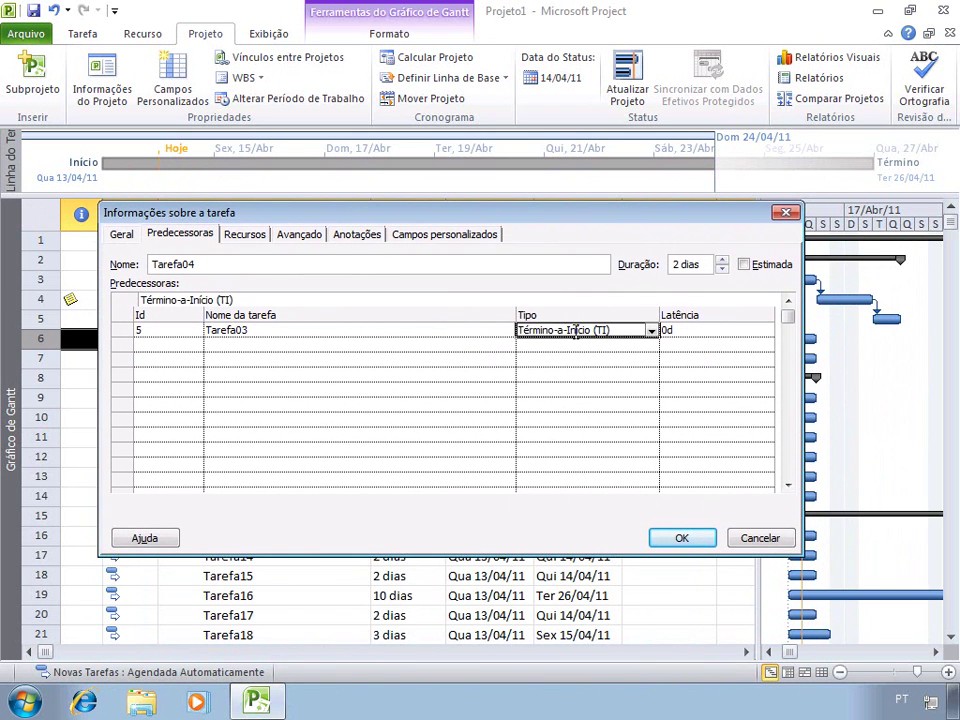
pyautogui.click(649, 332)
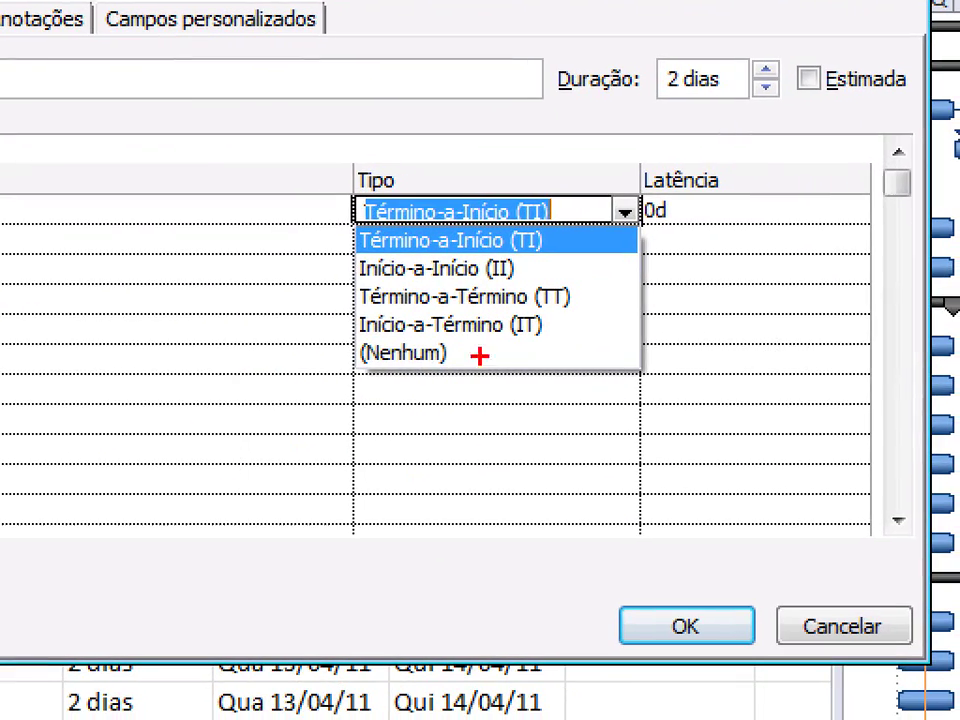
pyautogui.moveTo(333, 215)
pyautogui.mouseDown()
pyautogui.moveTo(381, 287)
pyautogui.moveTo(457, 348)
pyautogui.mouseUp()
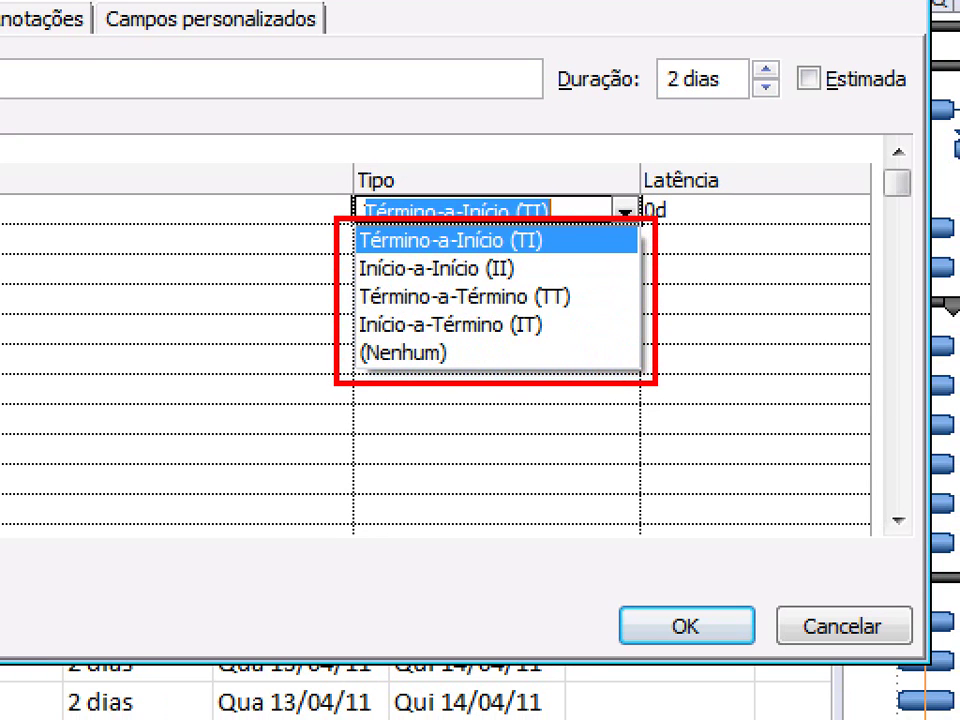
pyautogui.moveTo(324, 213)
pyautogui.mouseDown()
pyautogui.moveTo(336, 228)
pyautogui.moveTo(576, 266)
pyautogui.mouseUp()
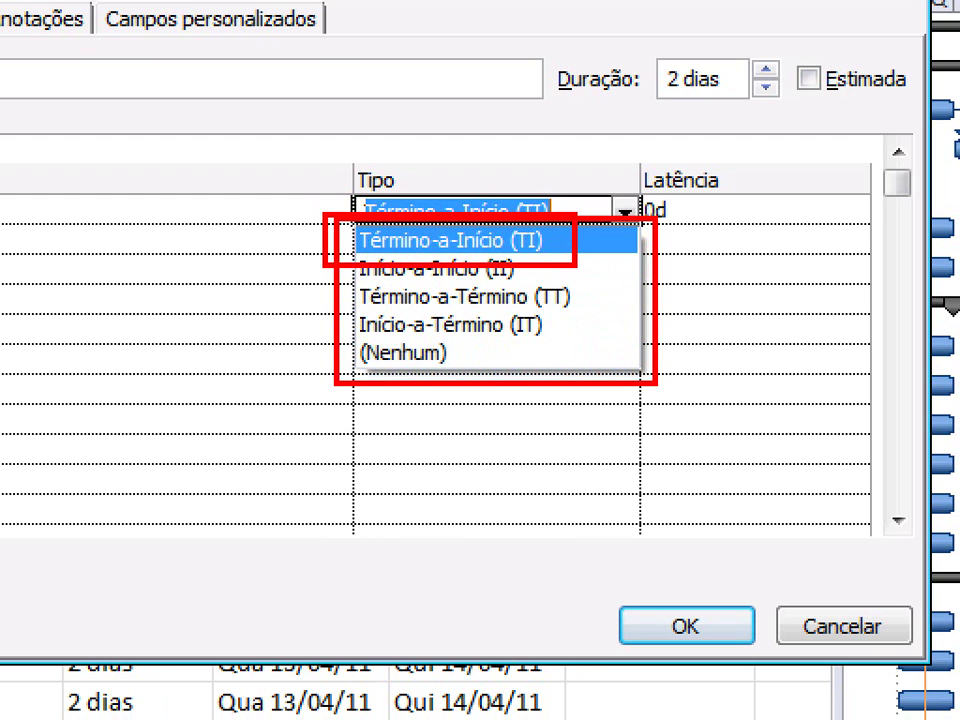
pyautogui.press('Return')
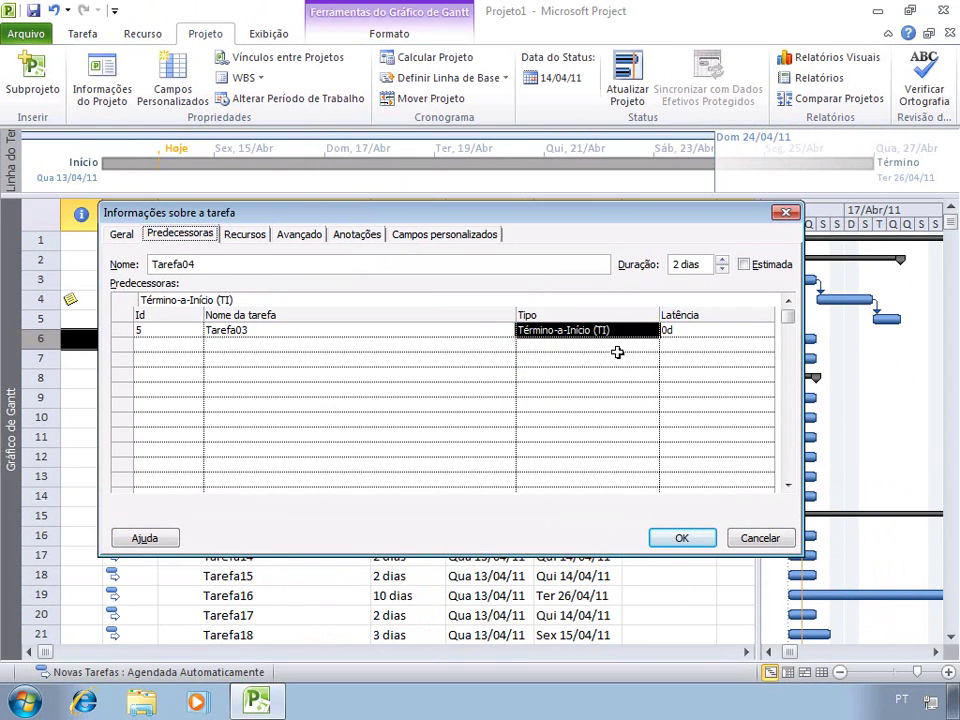
pyautogui.click(678, 539)
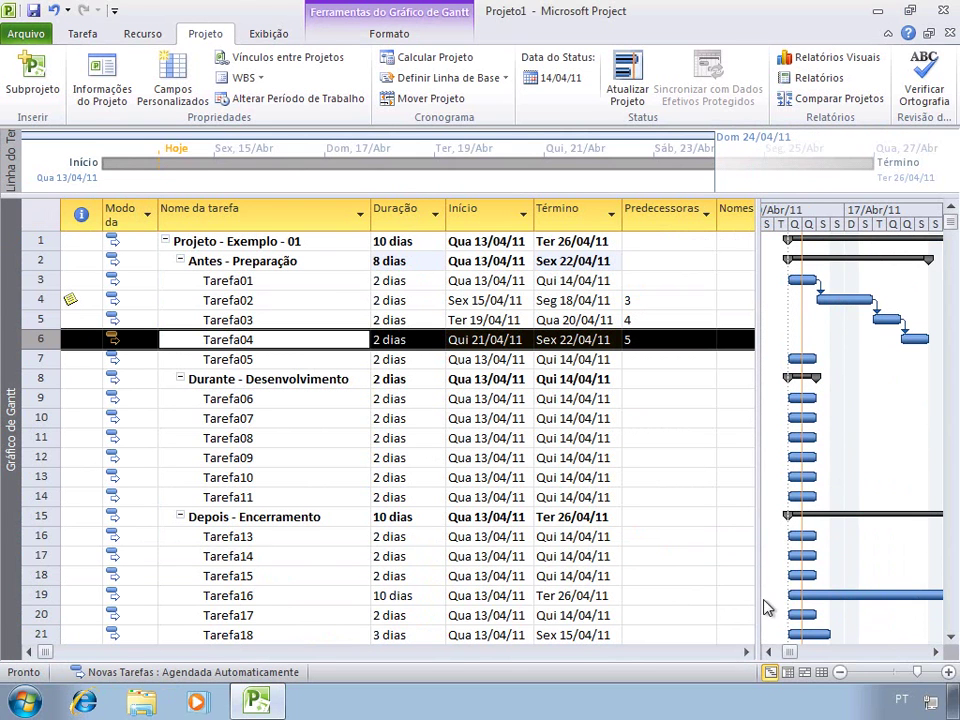
# - Set the predecessor of Tarefa05 to task 6 and the predecessor of Tarefa06 to task 7
pyautogui.moveTo(758, 596); pyautogui.dragTo(727, 590)
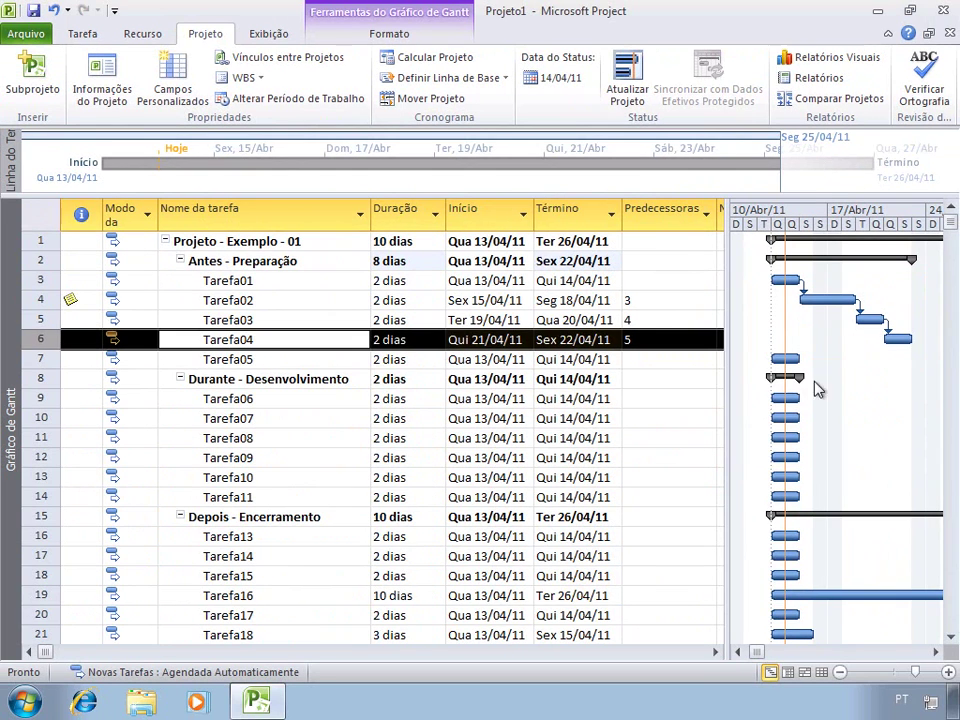
pyautogui.click(362, 468)
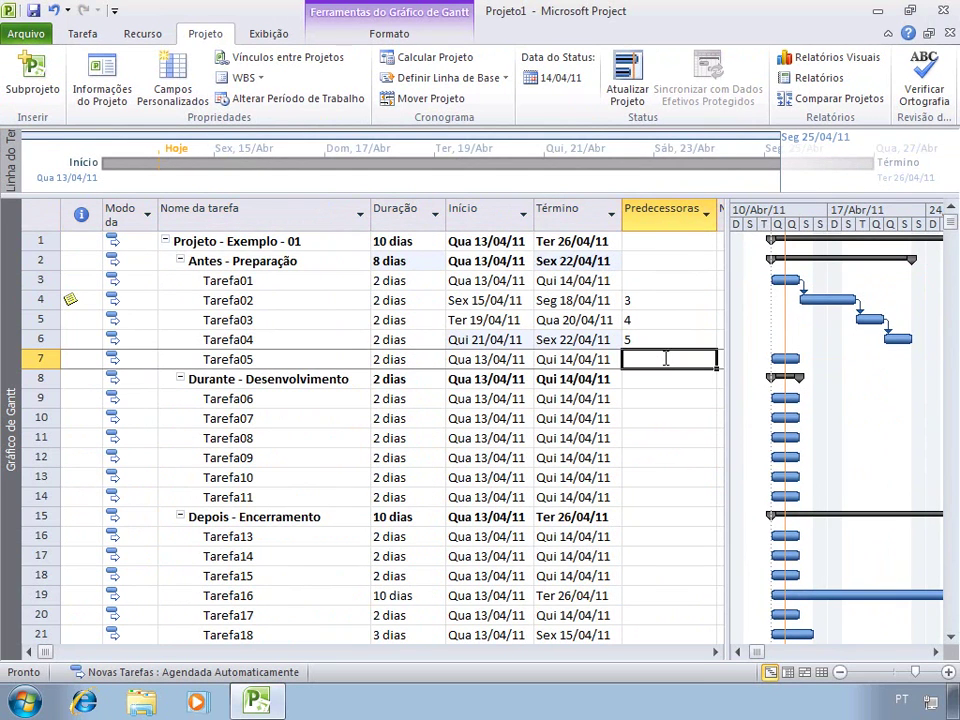
pyautogui.write('6')
pyautogui.press('Return')
pyautogui.press('Down')
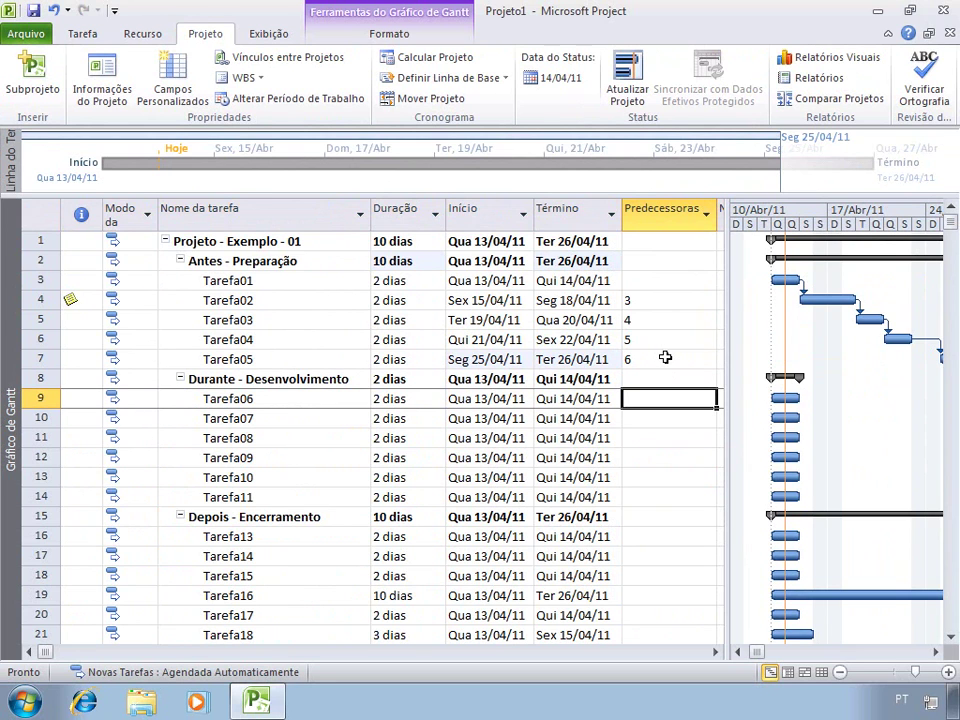
pyautogui.write('7')
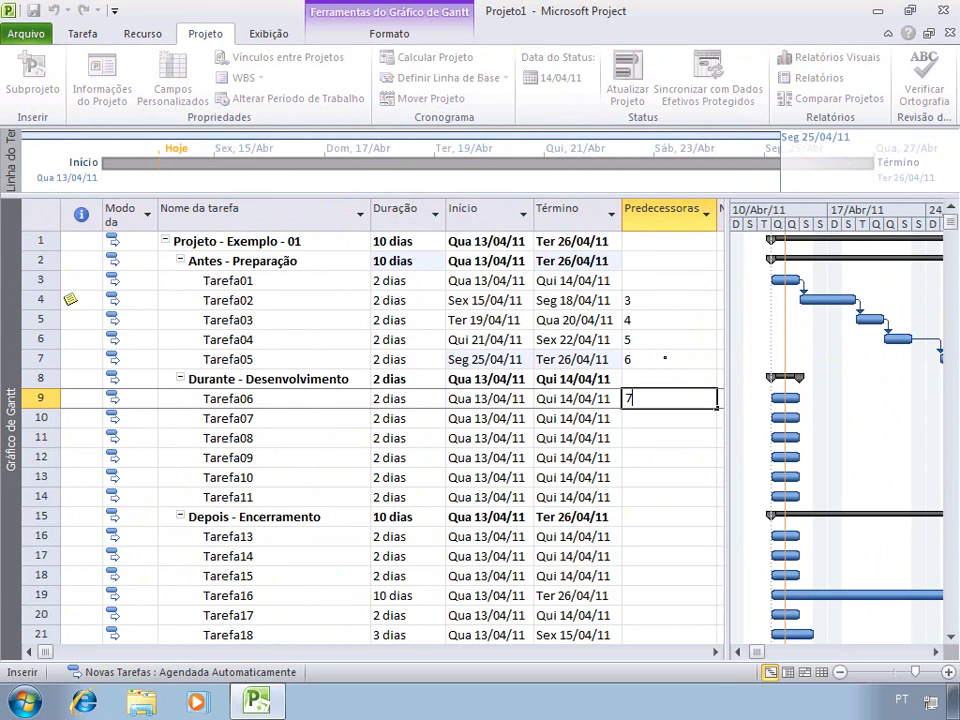
pyautogui.press('Return')
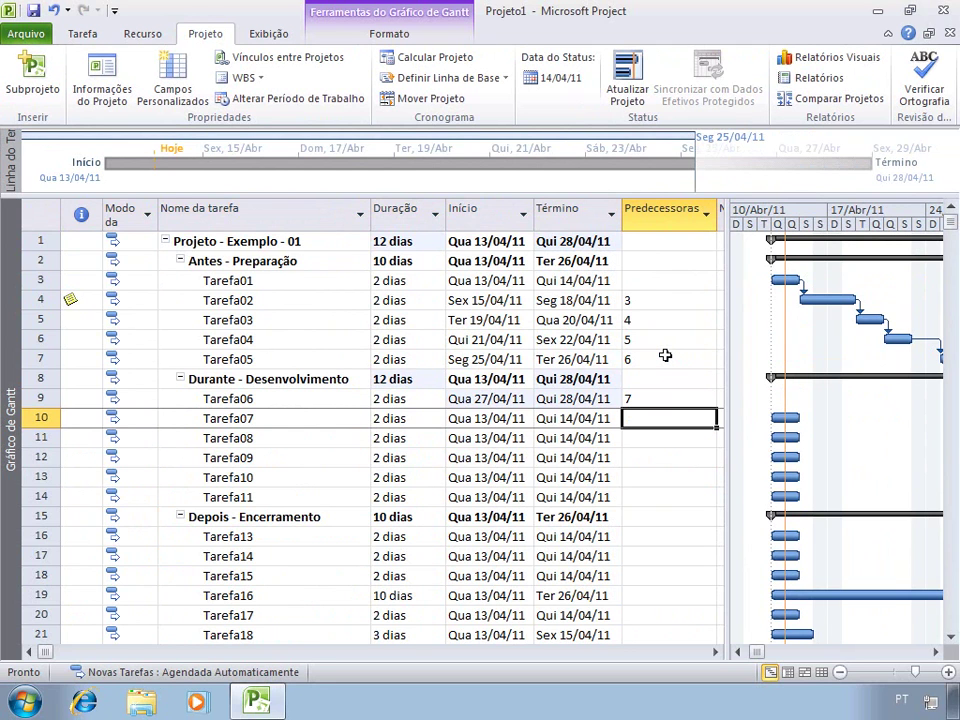
# - Try to set the predecessor of Tarefa07 to task 8
pyautogui.write('8')
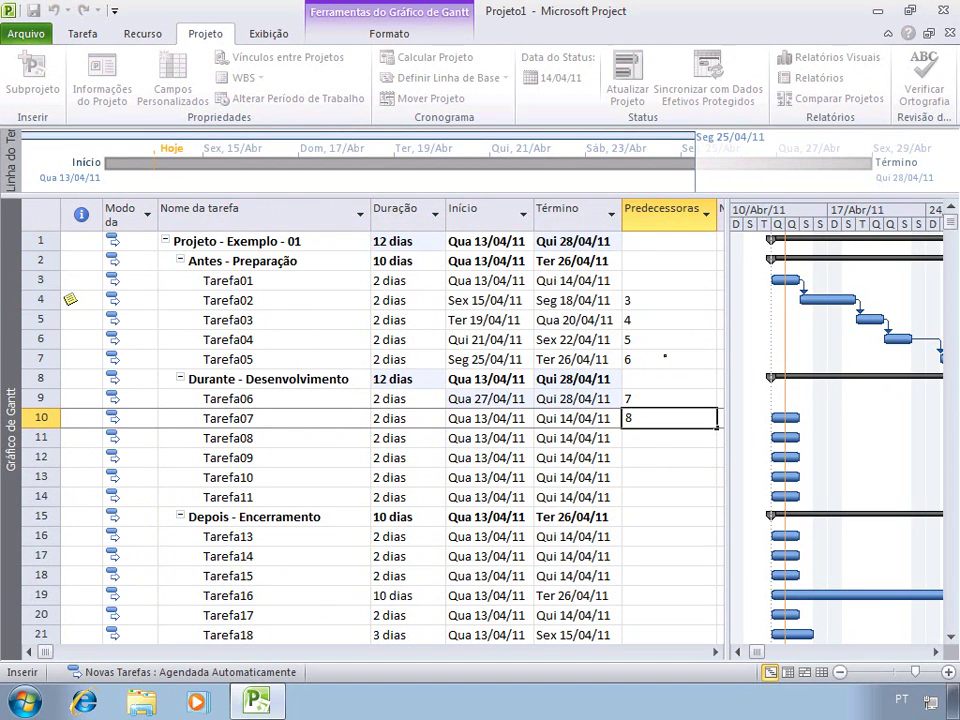
pyautogui.press('Return')
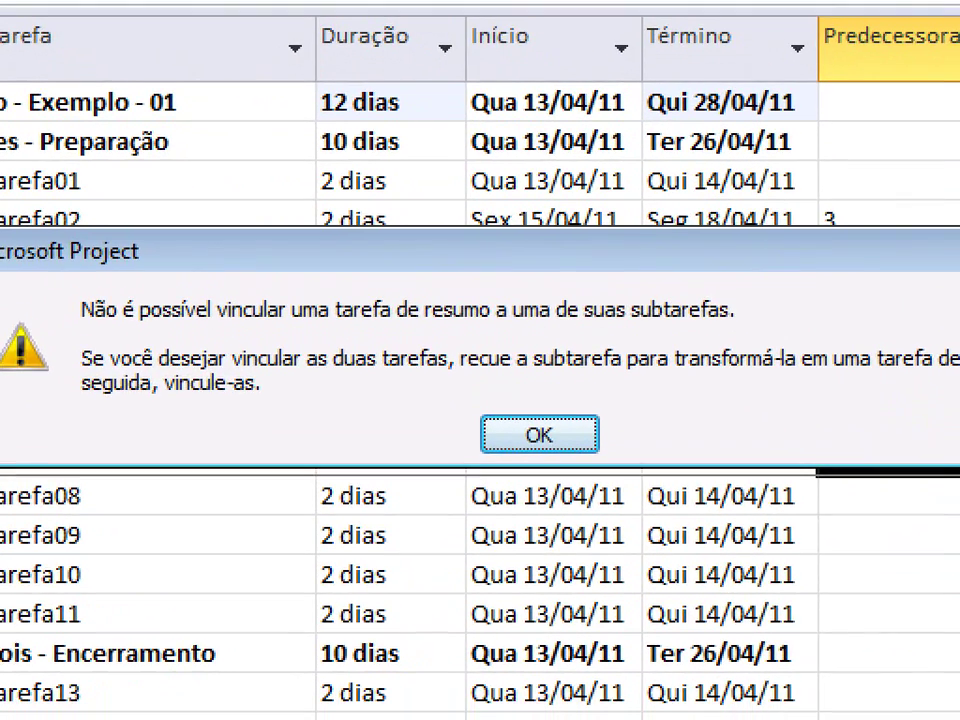
pyautogui.moveTo(70, 283)
pyautogui.mouseDown()
pyautogui.moveTo(103, 336)
pyautogui.moveTo(261, 407)
pyautogui.moveTo(958, 425)
pyautogui.mouseUp()
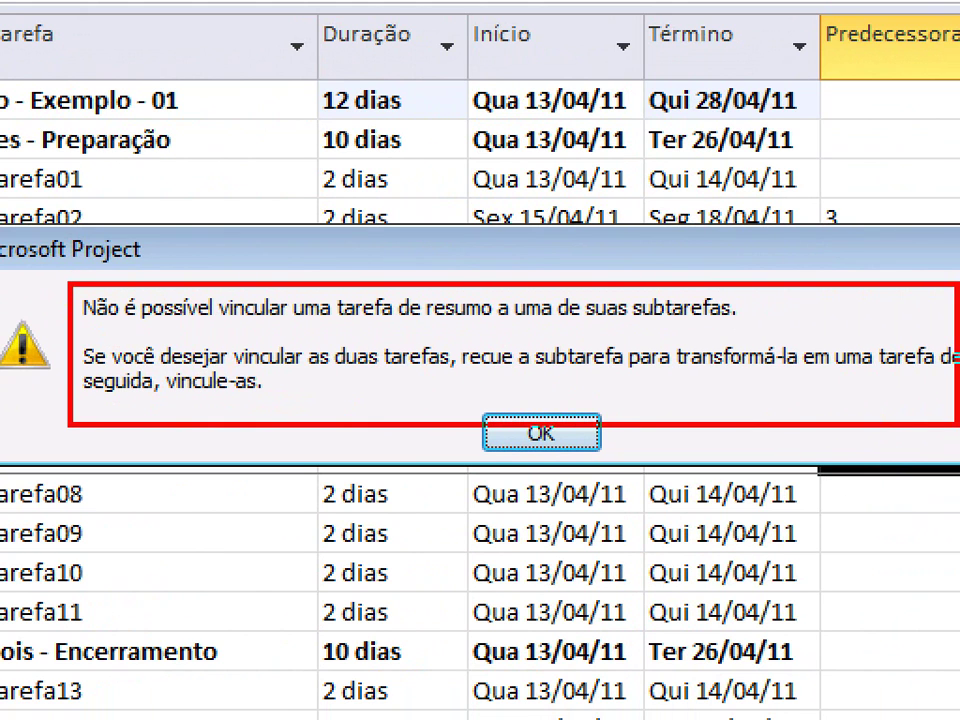
pyautogui.moveTo(54, 270)
pyautogui.mouseDown()
pyautogui.moveTo(180, 352)
pyautogui.moveTo(574, 317)
pyautogui.moveTo(790, 342)
pyautogui.mouseUp()
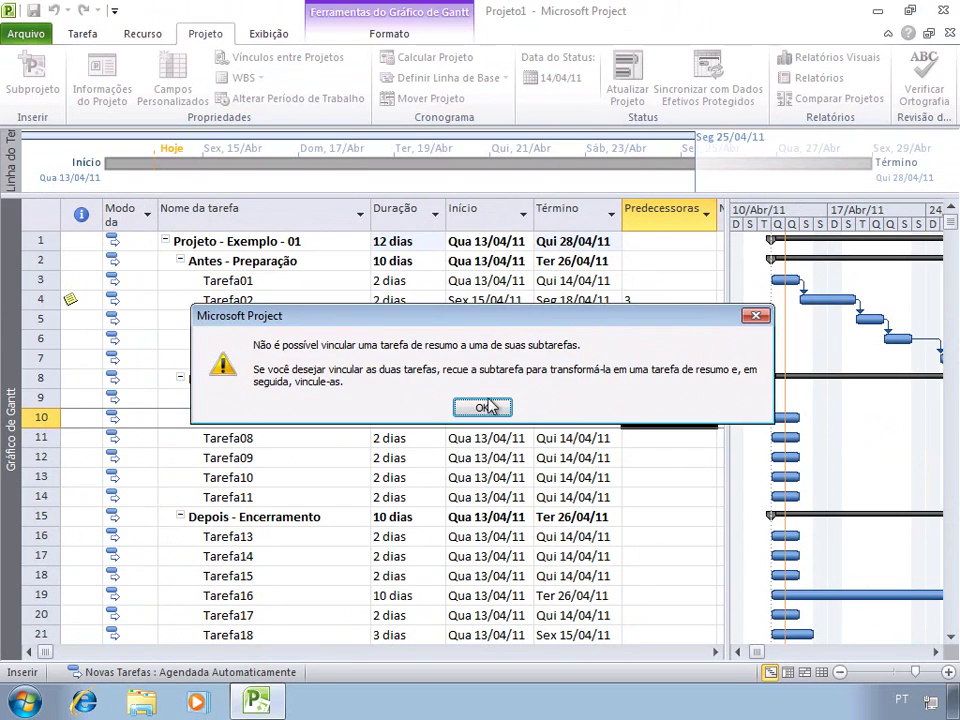
pyautogui.click(541, 433)
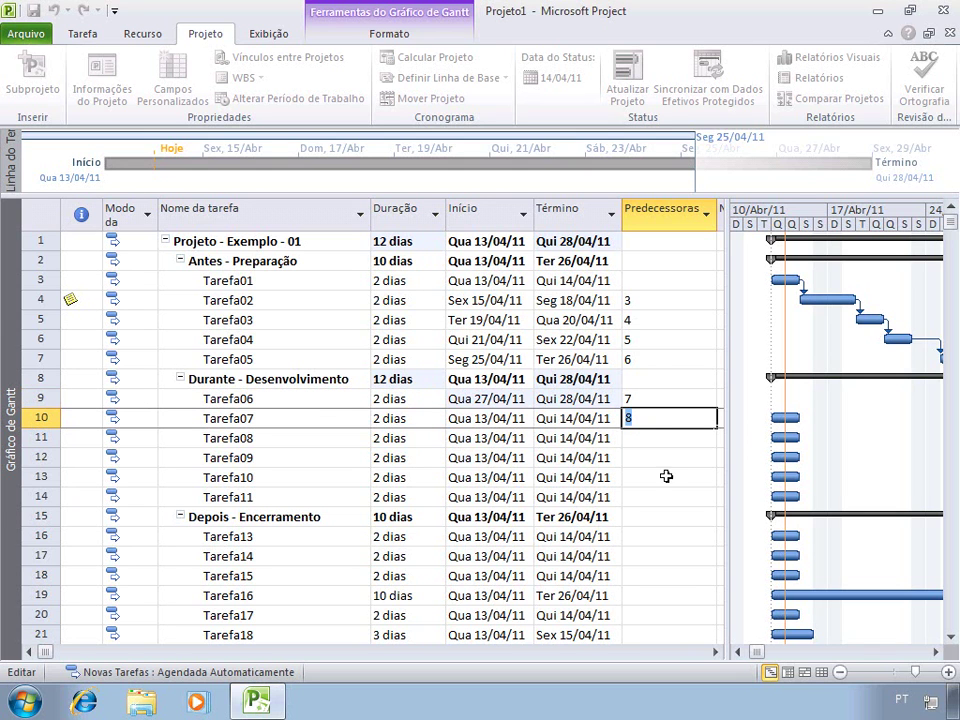
# - Set the predecessor of Tarefa07 to task 9 and check its link in the Gantt chart
pyautogui.press('BackSpace')
pyautogui.write('9')
pyautogui.press('Return')
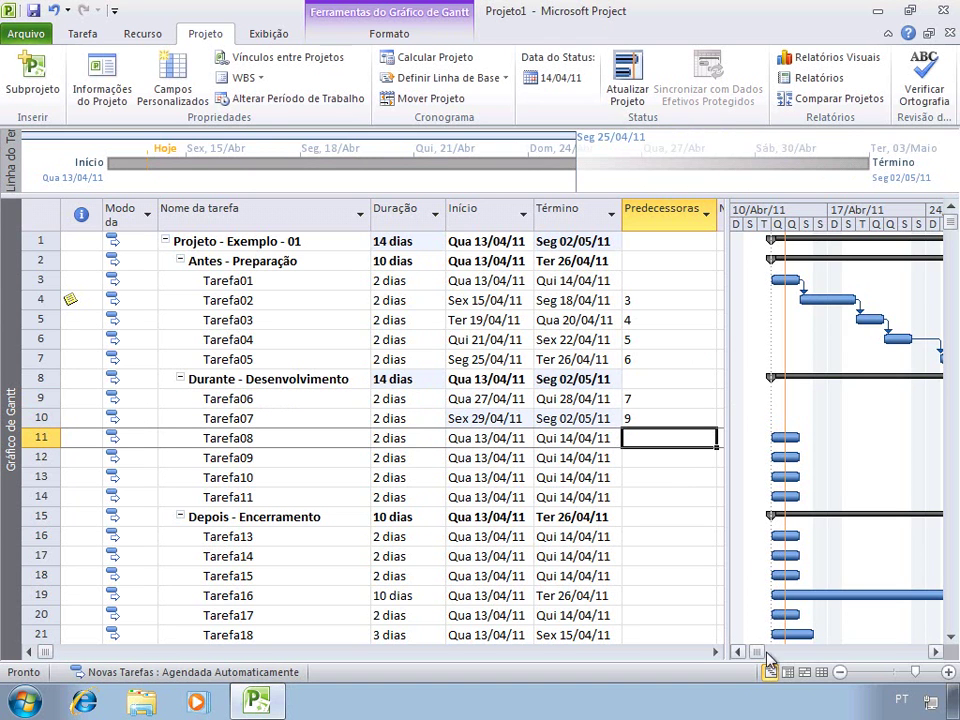
pyautogui.moveTo(938, 655); pyautogui.dragTo(938, 655)
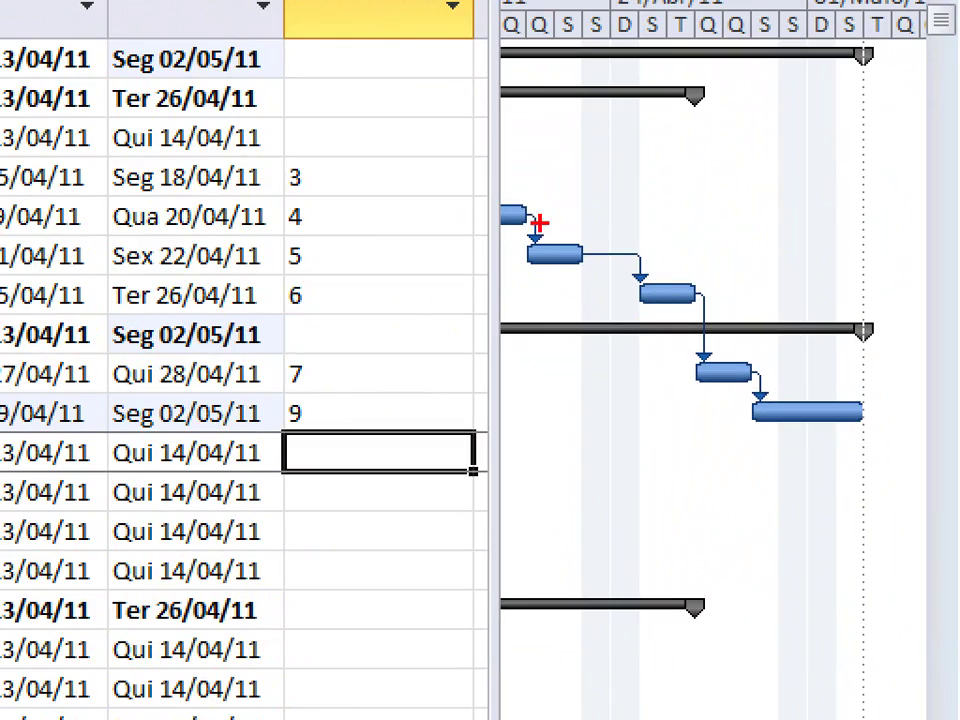
pyautogui.moveTo(526, 221)
pyautogui.mouseDown()
pyautogui.moveTo(585, 270)
pyautogui.moveTo(886, 462)
pyautogui.mouseUp()
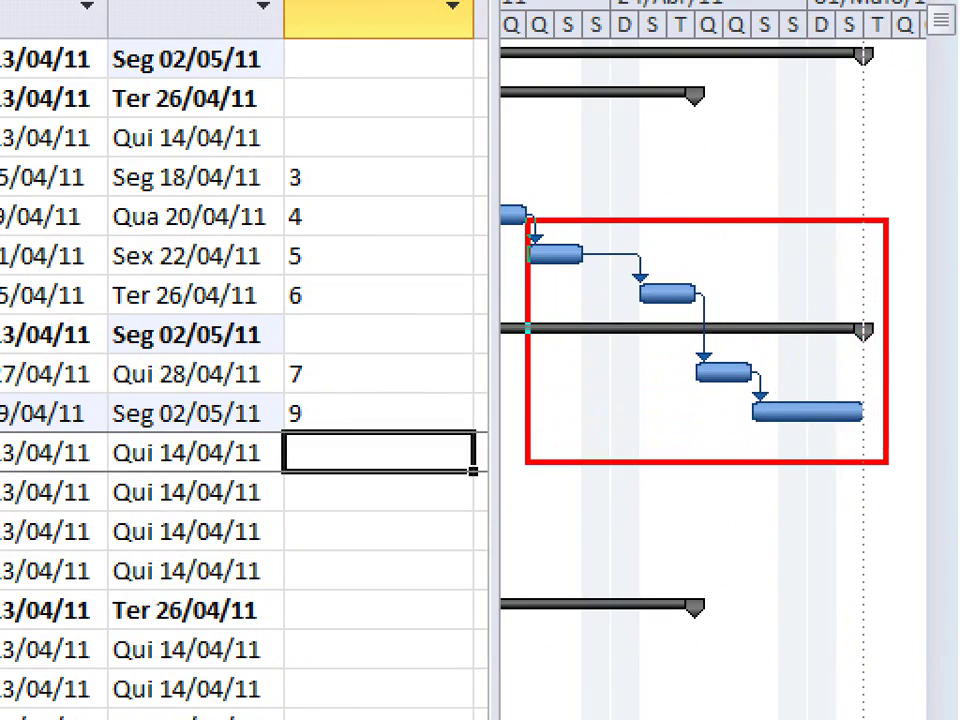
pyautogui.moveTo(234, 222)
pyautogui.mouseDown()
pyautogui.moveTo(300, 317)
pyautogui.moveTo(470, 440)
pyautogui.mouseUp()
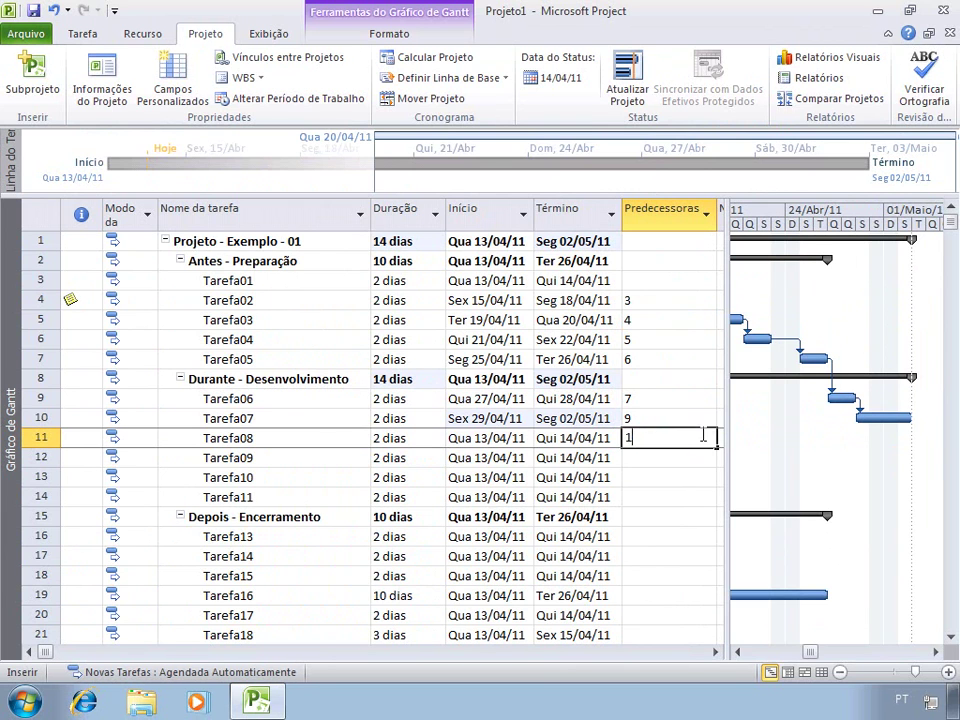
# - Set the predecessors of Tarefa08, Tarefa09, Tarefa10 and Tarefa11 to tasks 10, 11, 12 and 13 respectively
pyautogui.write('10')
pyautogui.press('Return')
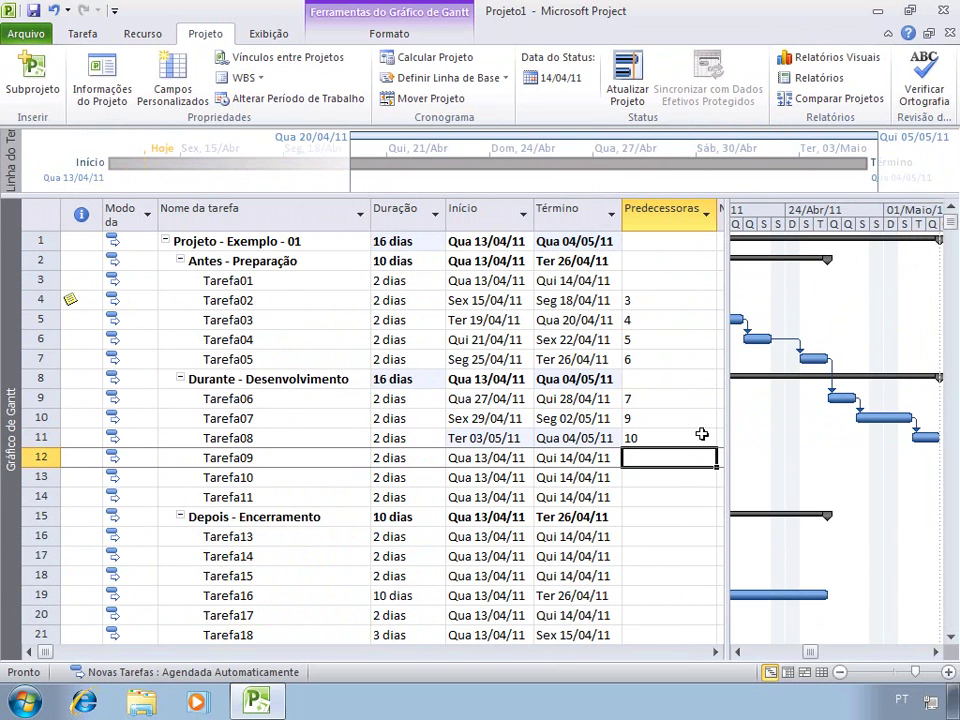
pyautogui.write('11')
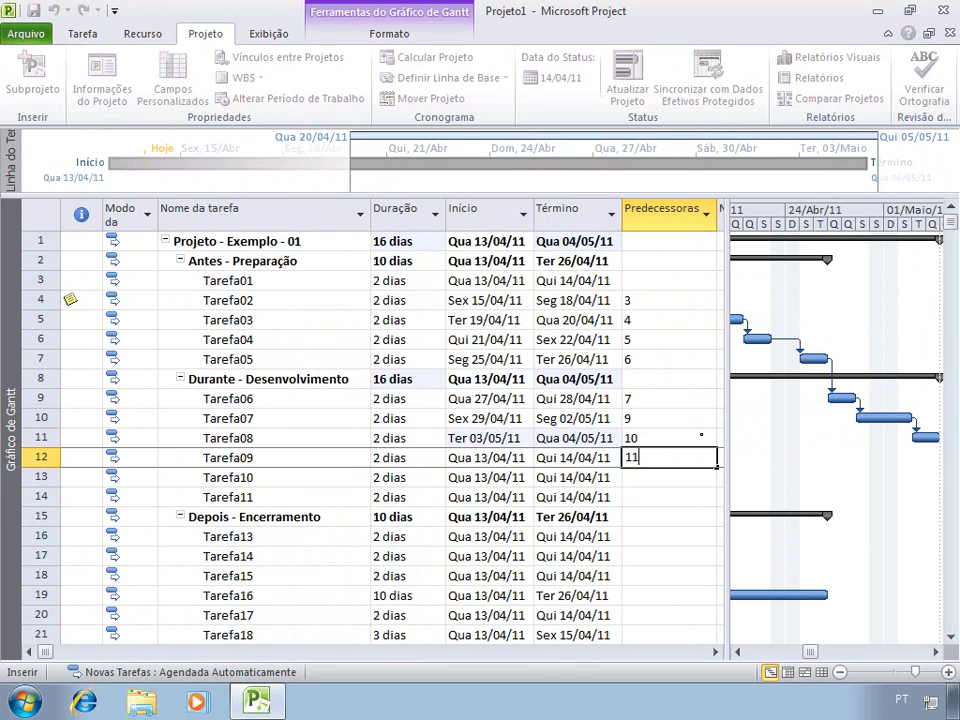
pyautogui.press('Return')
pyautogui.write('12')
pyautogui.press('Return')
pyautogui.write('13')
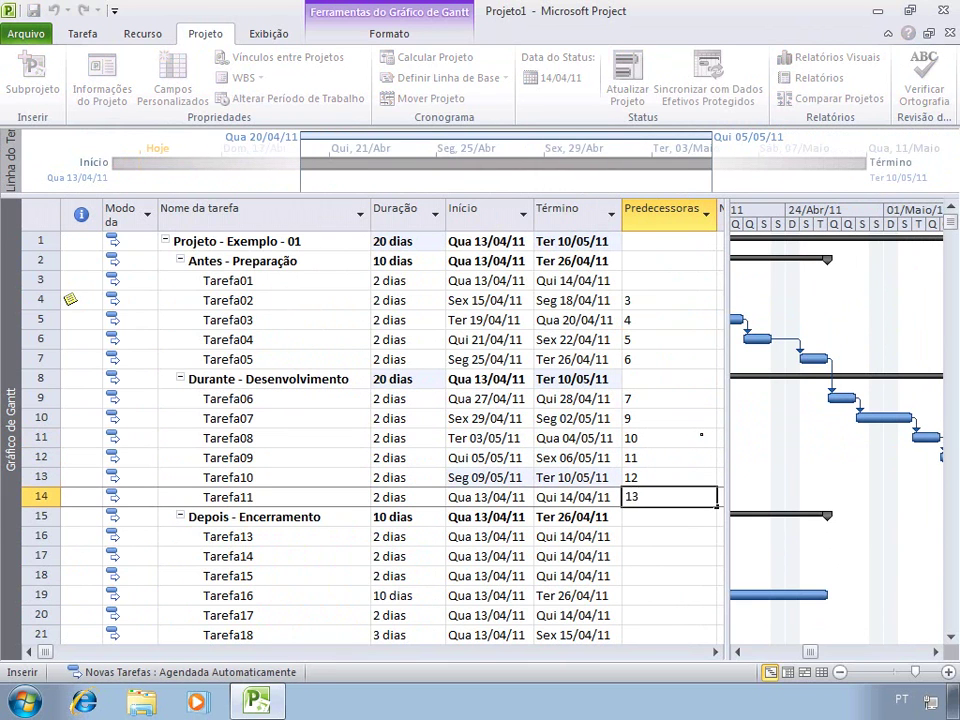
pyautogui.press('Return')
# - Set the predecessors of Tarefa13, Tarefa14 and Tarefa15 to tasks 14, 16 and 17 respectively
pyautogui.press('Down')
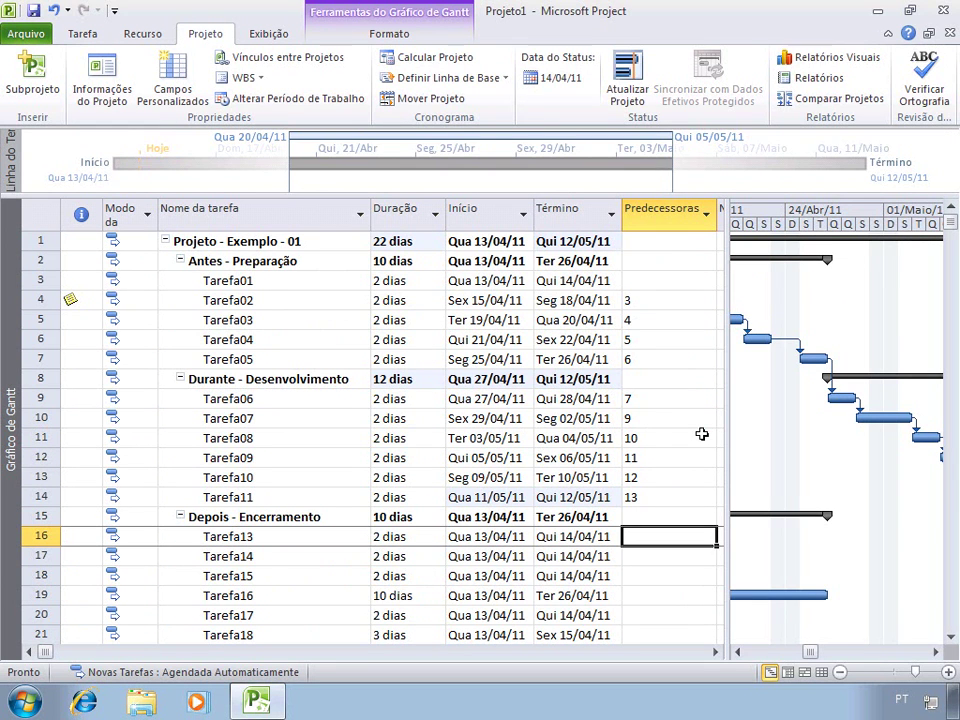
pyautogui.write('14')
pyautogui.press('Return')
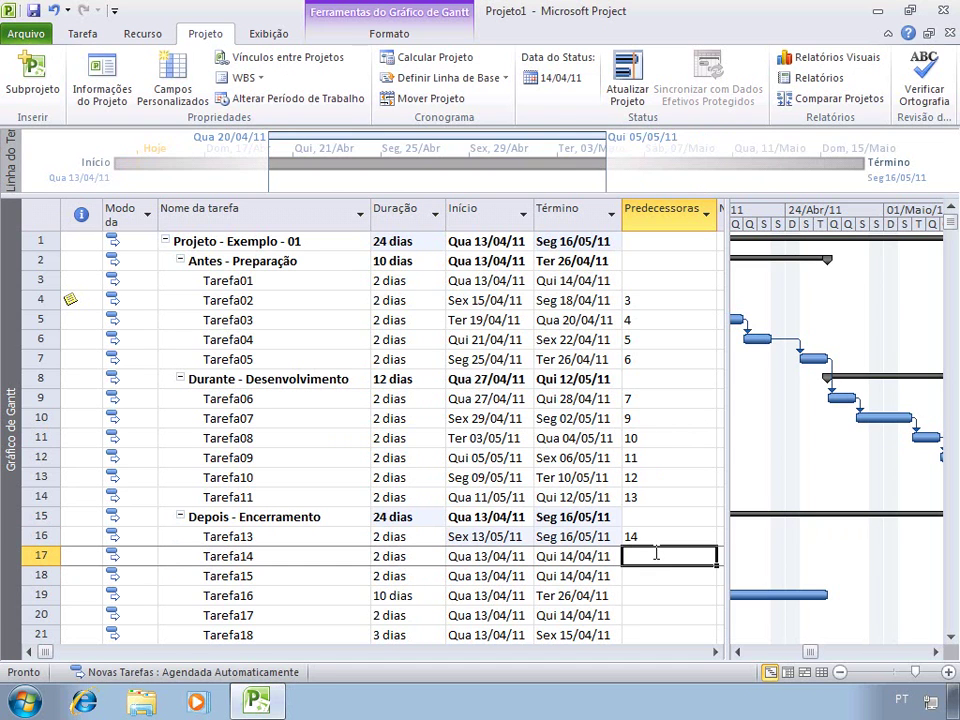
pyautogui.write('16')
pyautogui.press('Return')
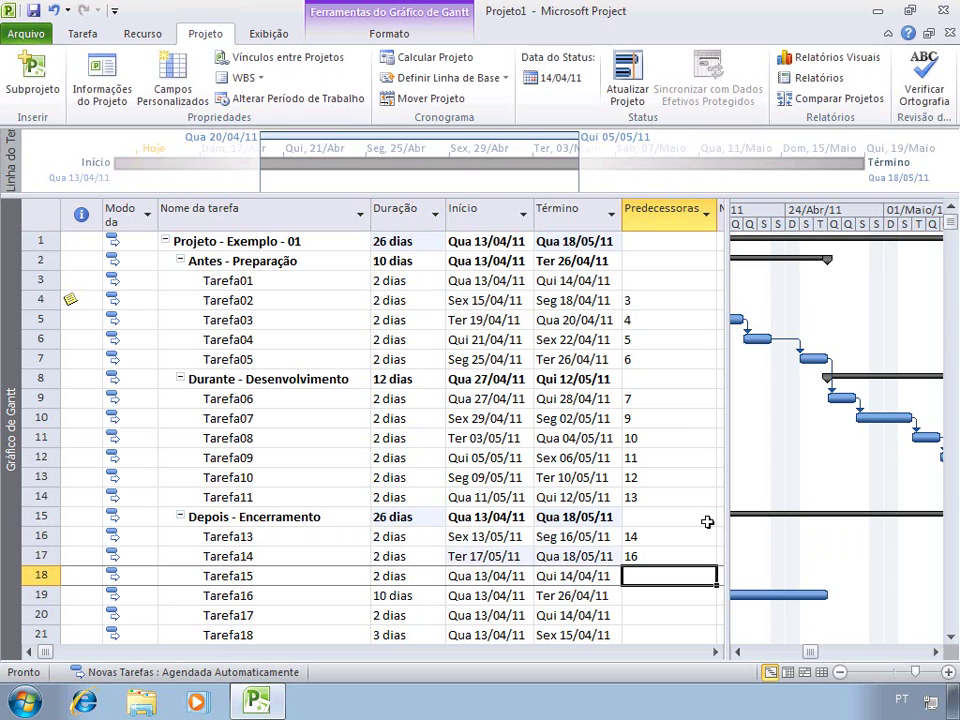
pyautogui.write('17')
pyautogui.press('Return')
# - Set the predecessors of Tarefa16, Tarefa17 and Tarefa18 to tasks 18, 19 and 20 respectively
pyautogui.write('18')
pyautogui.press('Return')
pyautogui.write('19')
pyautogui.press('Return')
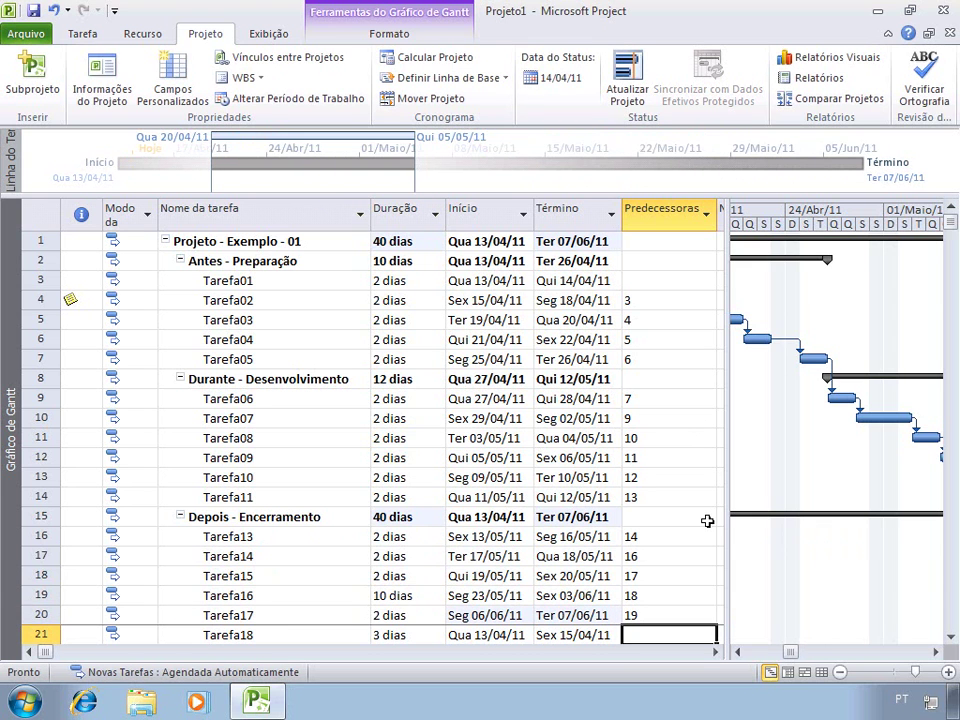
pyautogui.write('20')
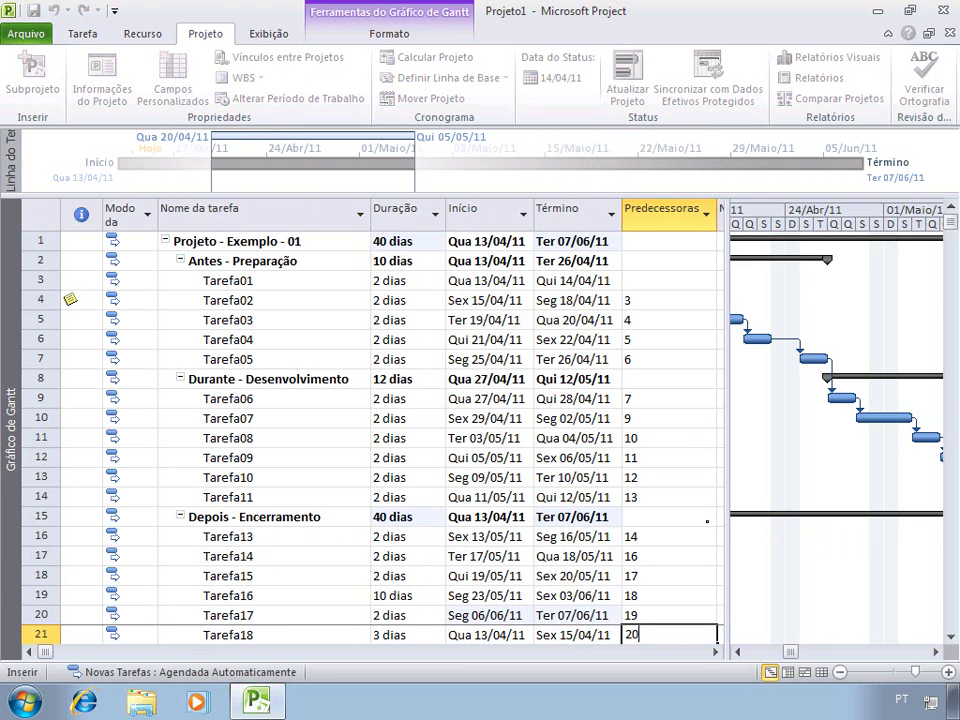
pyautogui.press('Return')
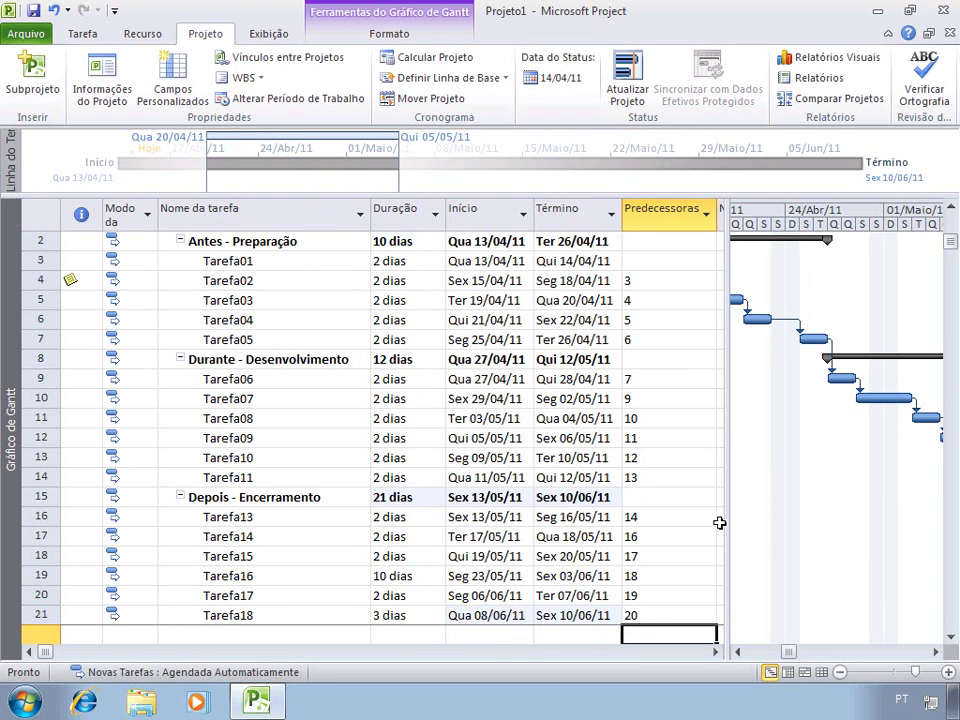
# - Review the completed predecessor list and the start of the linked task bars in the Gantt chart
pyautogui.scroll(-1, 628, 572)
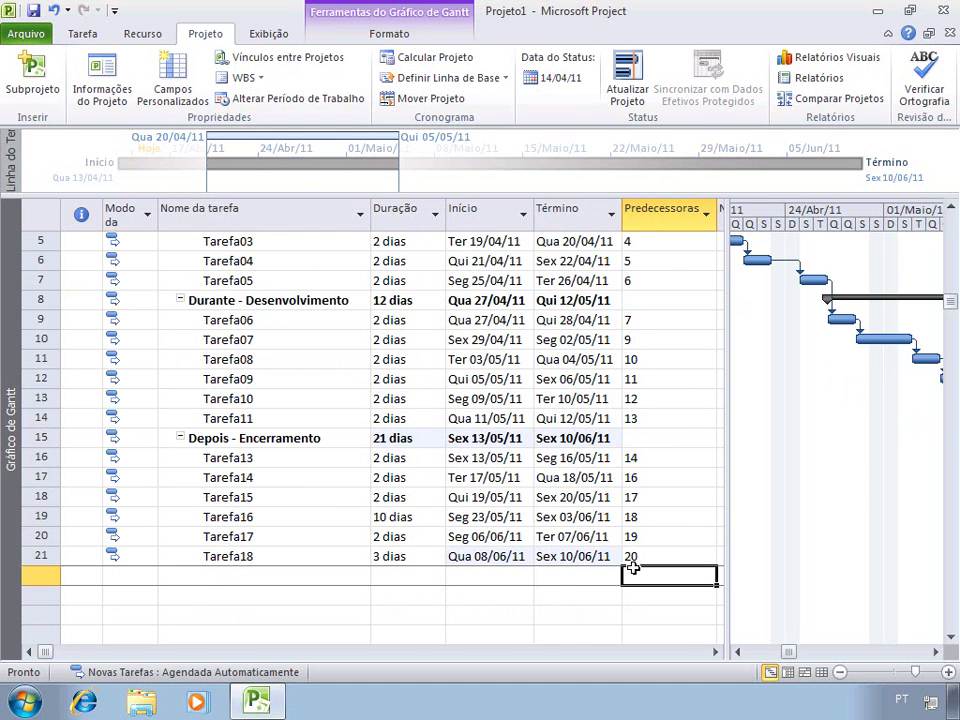
pyautogui.scroll(2, 633, 568)
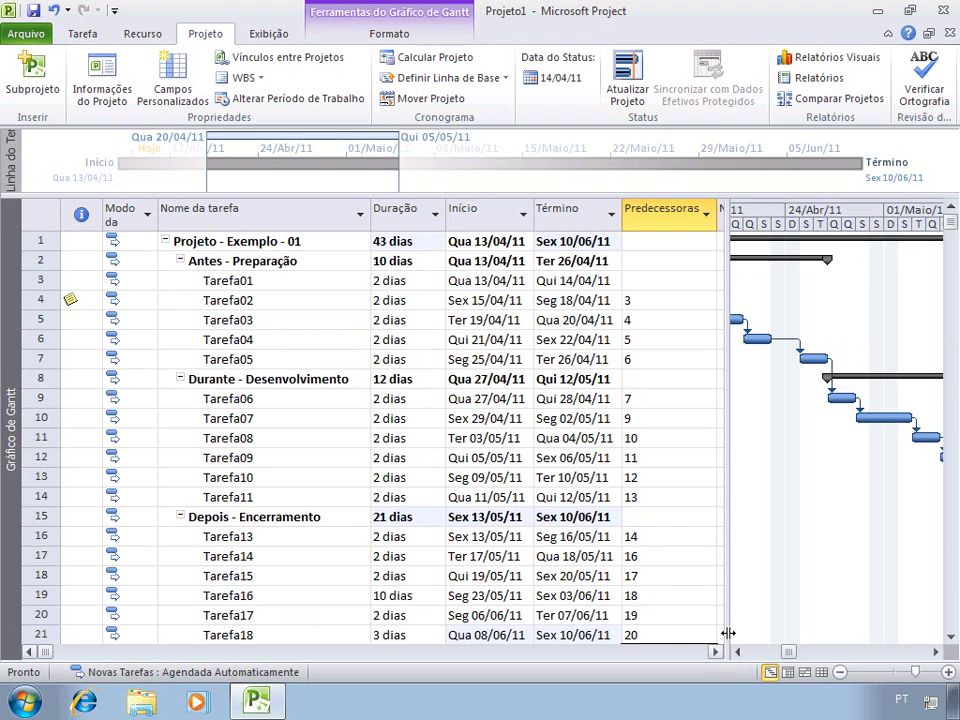
pyautogui.moveTo(728, 628); pyautogui.dragTo(690, 632)
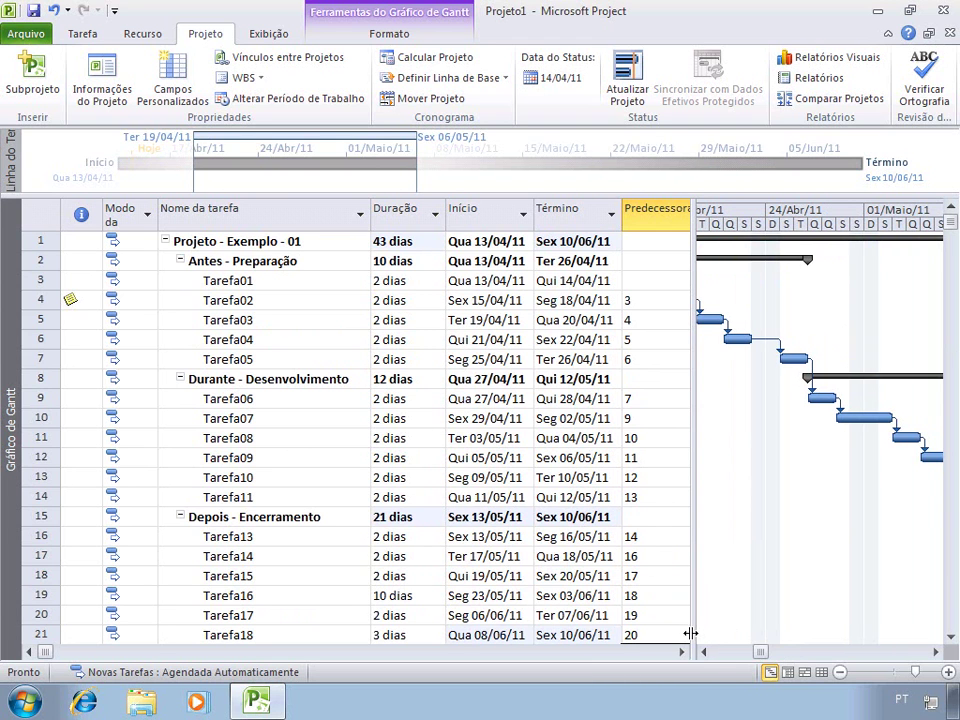
pyautogui.click(705, 652)
pyautogui.click(705, 652)
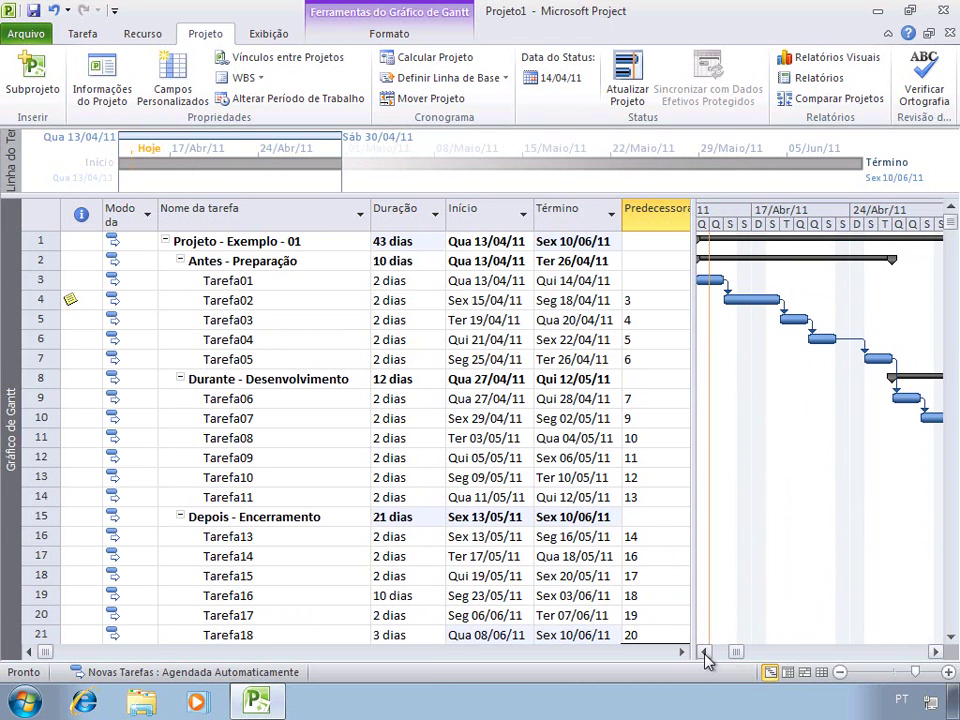
pyautogui.click(705, 652)
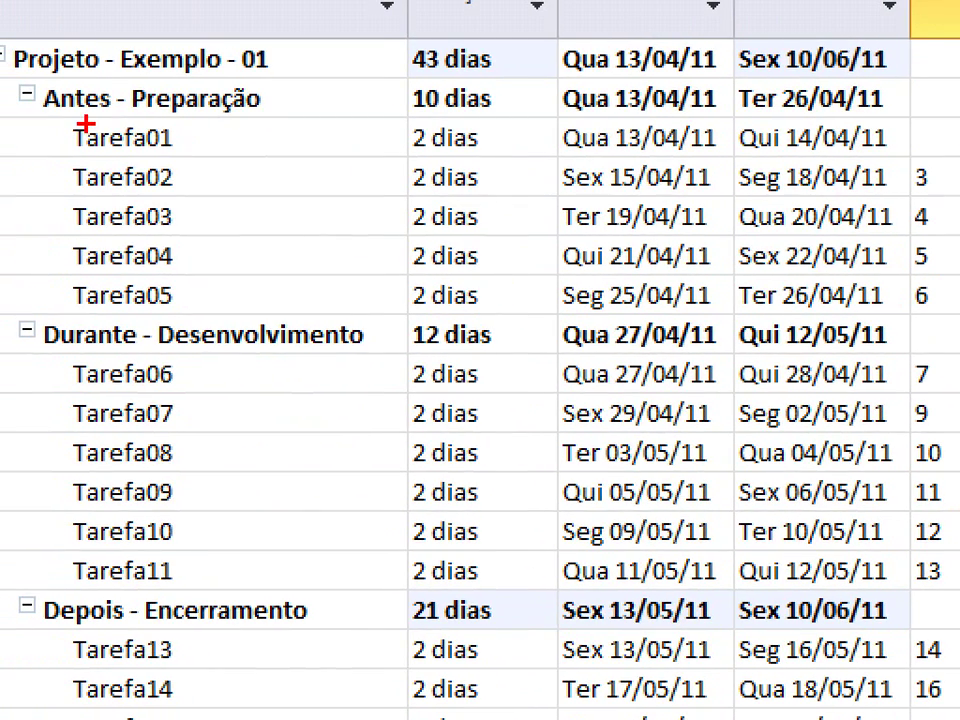
pyautogui.moveTo(59, 122)
pyautogui.mouseDown()
pyautogui.moveTo(257, 332)
pyautogui.moveTo(454, 298)
pyautogui.moveTo(538, 312)
pyautogui.mouseUp()
pyautogui.moveTo(898, 140)
pyautogui.mouseDown()
pyautogui.moveTo(943, 407)
pyautogui.moveTo(958, 718)
pyautogui.mouseUp()
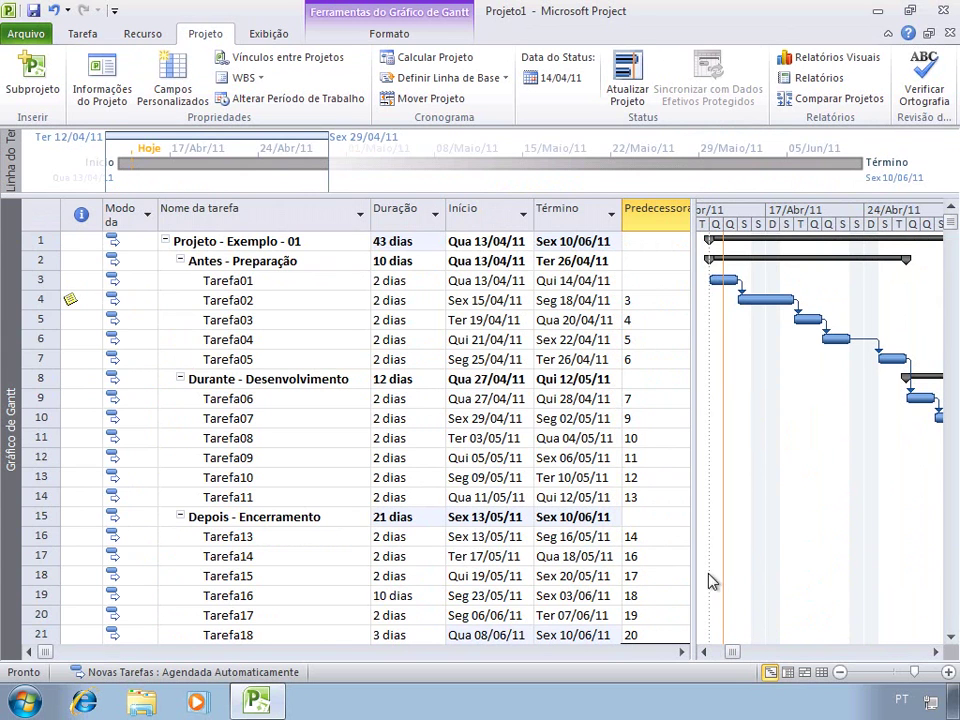
# - Widen the Gantt chart area up to the Duração column and examine the linked bars of the Antes - Preparação phase
pyautogui.moveTo(692, 566); pyautogui.dragTo(439, 557)
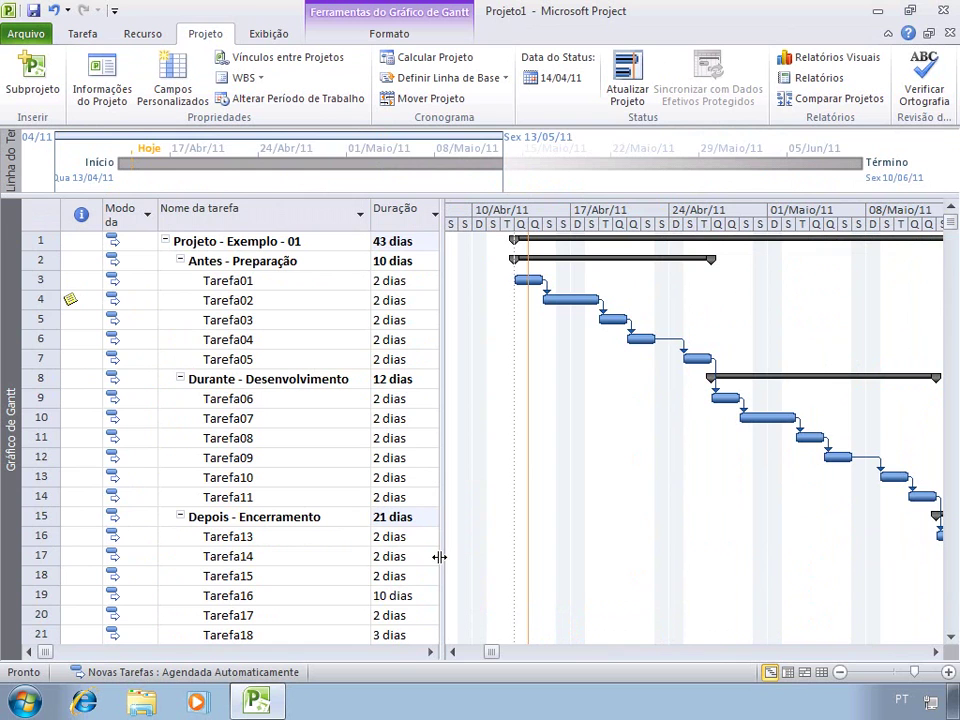
pyautogui.click(936, 652)
pyautogui.click(936, 652)
pyautogui.click(936, 652)
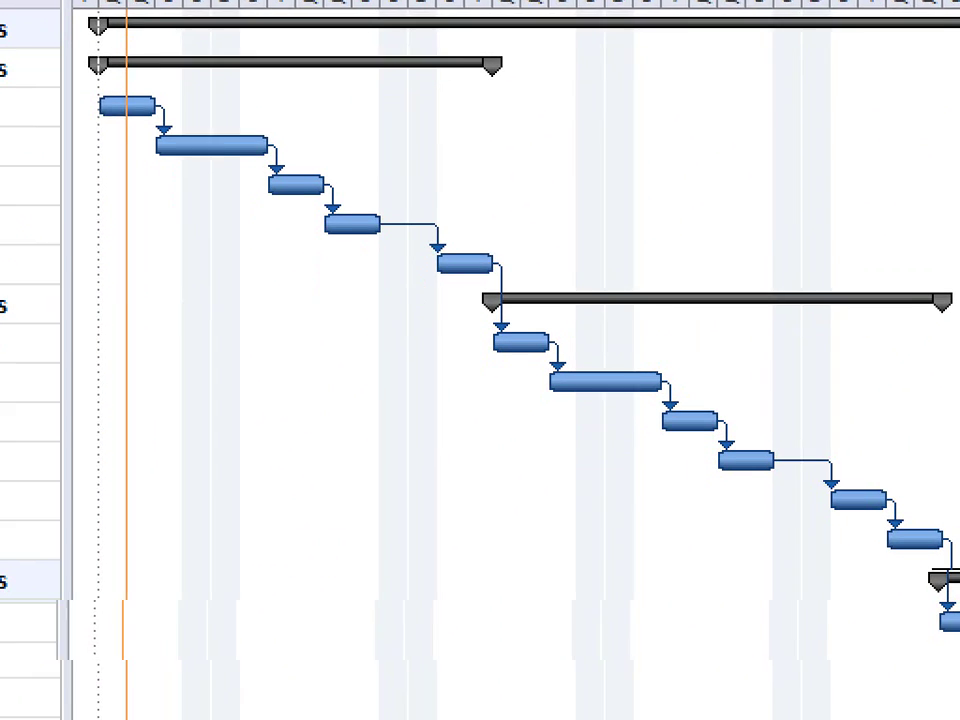
pyautogui.moveTo(80, 90)
pyautogui.mouseDown()
pyautogui.moveTo(200, 193)
pyautogui.moveTo(547, 273)
pyautogui.mouseUp()
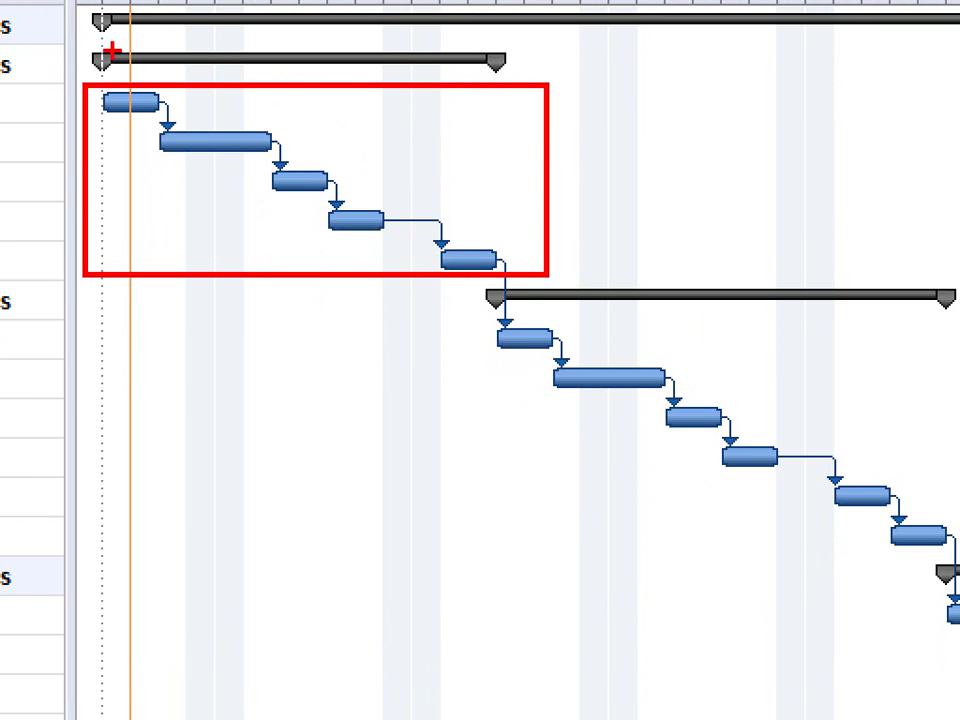
pyautogui.moveTo(38, 42)
pyautogui.mouseDown()
pyautogui.moveTo(71, 90)
pyautogui.moveTo(461, 244)
pyautogui.moveTo(564, 274)
pyautogui.moveTo(513, 290)
pyautogui.mouseUp()
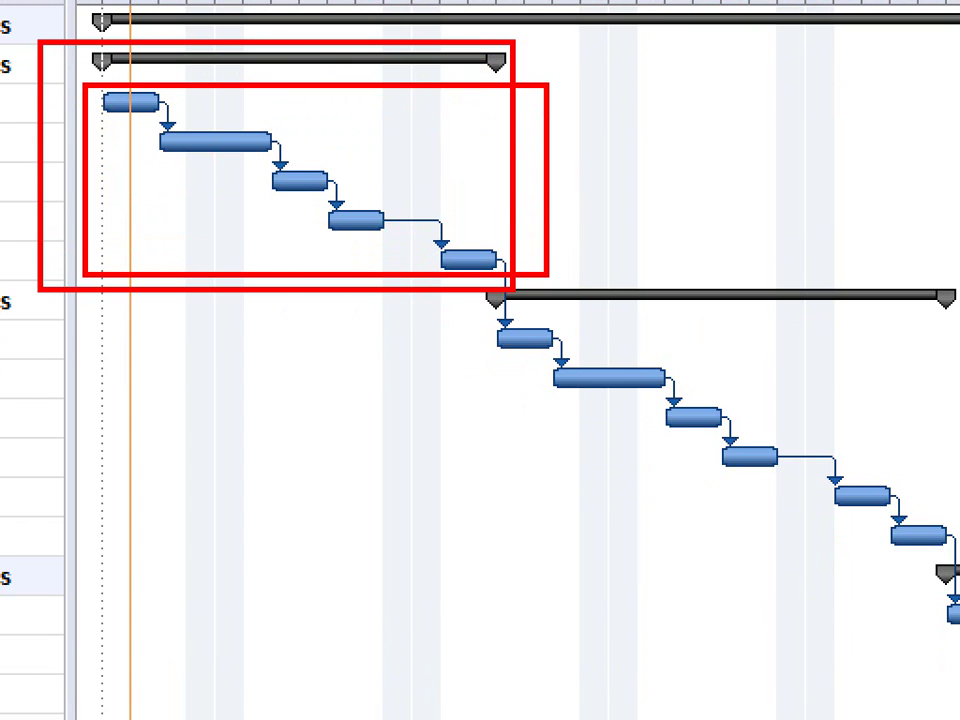
pyautogui.press('Escape')
pyautogui.hotkey('ctrl', '1')
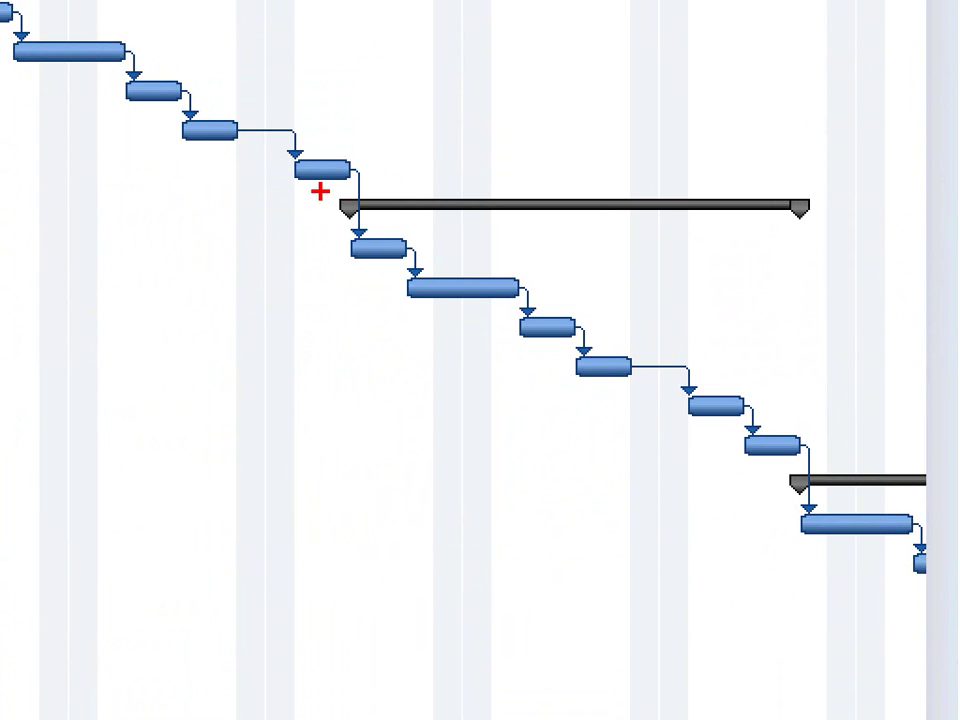
# - Examine the summary bars and linked task bars of the Durante - Desenvolvimento and Depois - Encerramento phases in the Gantt chart
pyautogui.moveTo(321, 187)
pyautogui.mouseDown()
pyautogui.moveTo(600, 366)
pyautogui.moveTo(816, 432)
pyautogui.moveTo(814, 467)
pyautogui.moveTo(826, 468)
pyautogui.mouseUp()
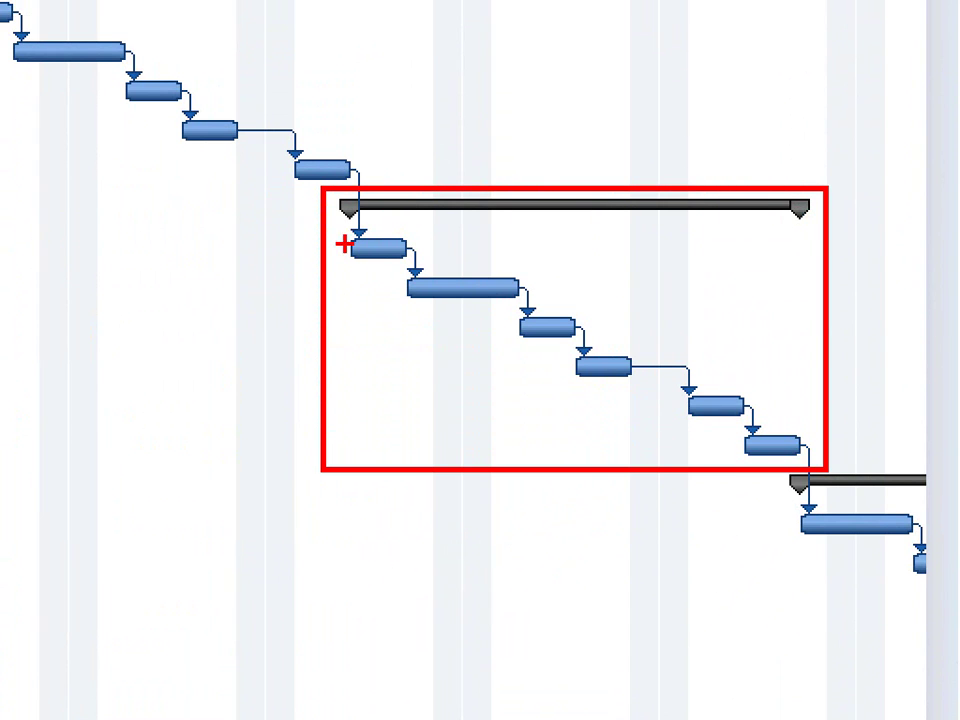
pyautogui.moveTo(336, 232)
pyautogui.mouseDown()
pyautogui.moveTo(525, 332)
pyautogui.moveTo(818, 464)
pyautogui.mouseUp()
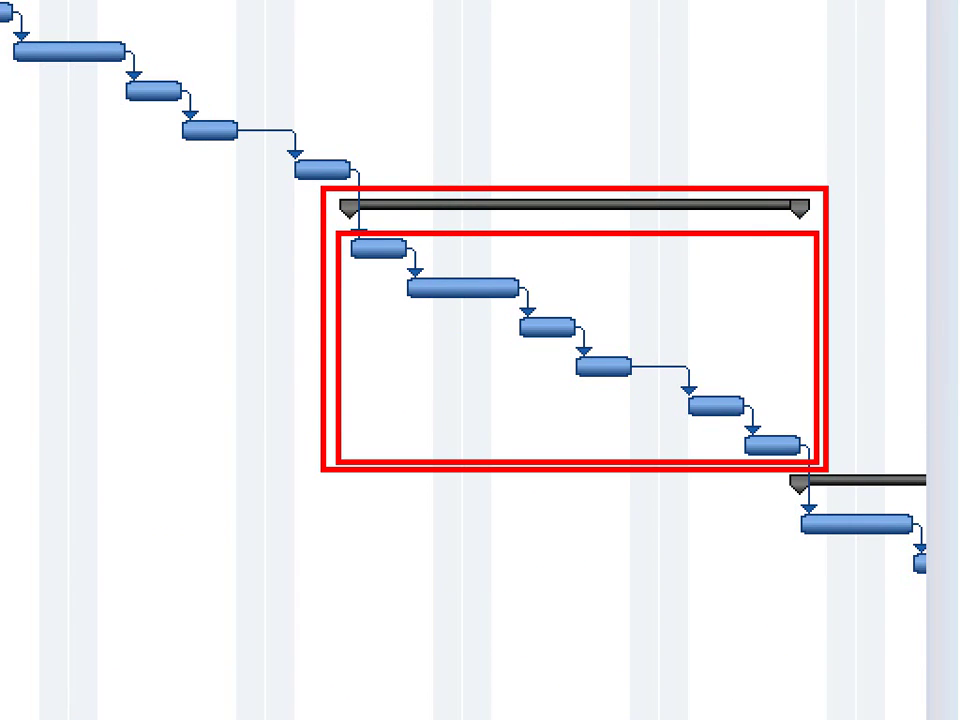
pyautogui.press('Escape')
pyautogui.moveTo(937, 651); pyautogui.dragTo(937, 651)
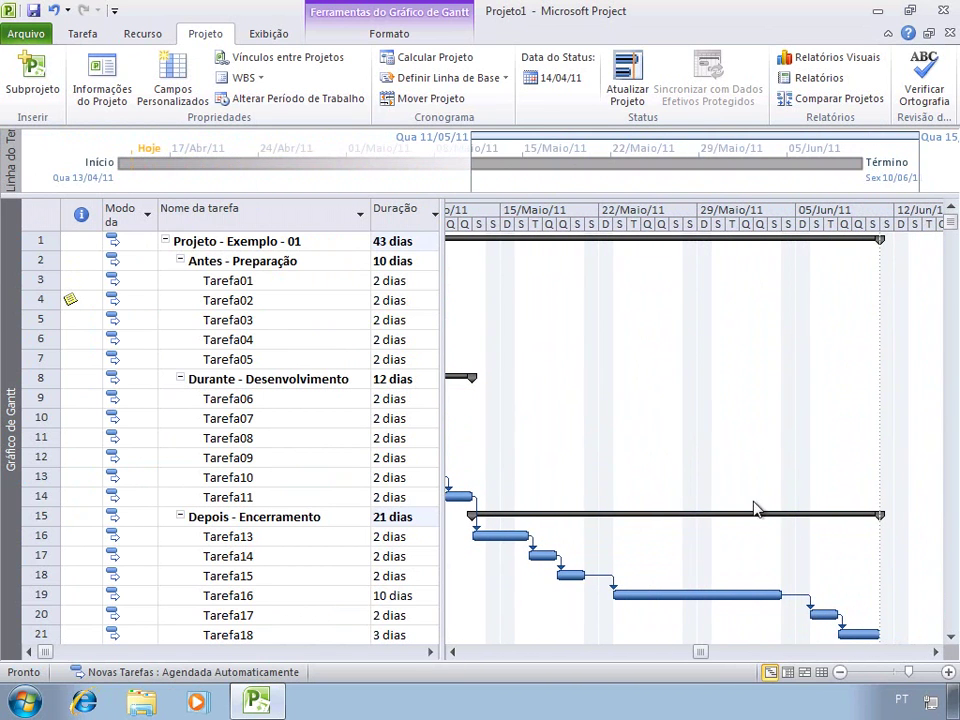
pyautogui.hotkey('ctrl', '1')
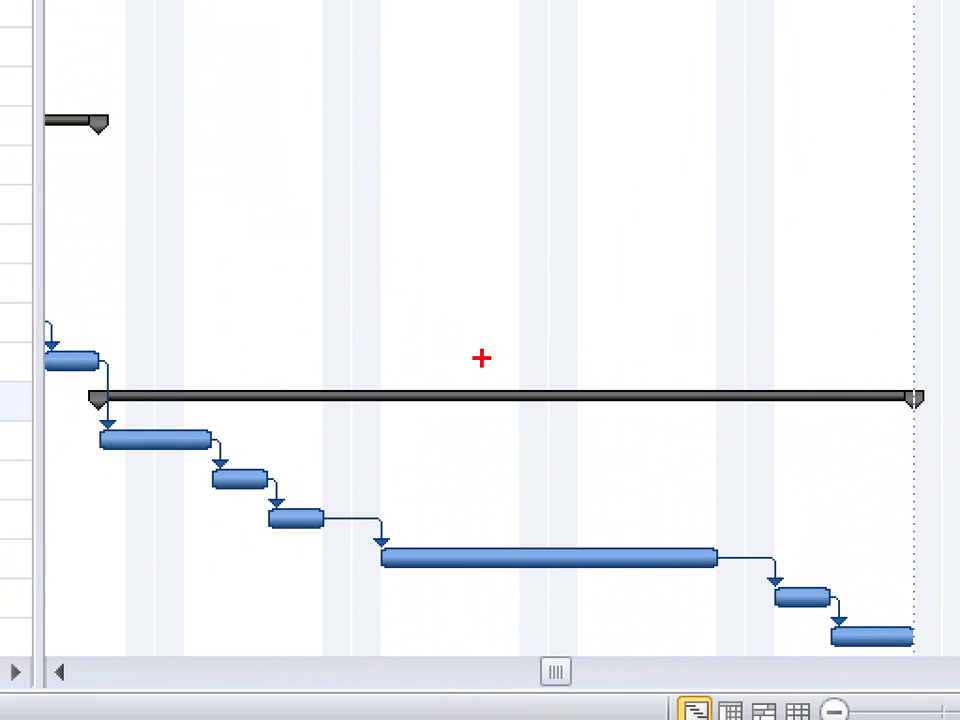
pyautogui.moveTo(82, 381)
pyautogui.mouseDown()
pyautogui.moveTo(244, 487)
pyautogui.moveTo(937, 650)
pyautogui.mouseUp()
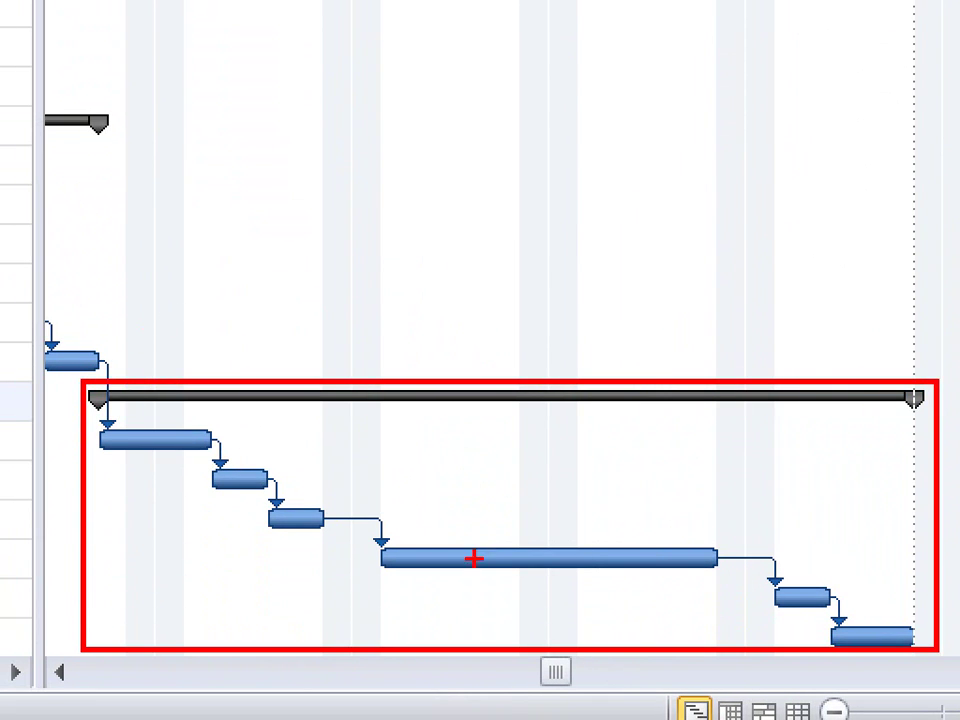
pyautogui.moveTo(92, 418); pyautogui.dragTo(929, 651)
pyautogui.press('Escape')
# - Examine where the summary bar of Projeto - Exemplo - 01 ends on the Gantt chart's timescale
pyautogui.hotkey('ctrl', '1')
pyautogui.click(686, 230)
pyautogui.moveTo(680, 230); pyautogui.dragTo(734, 254)
pyautogui.moveTo(508, 332); pyautogui.dragTo(851, 364)
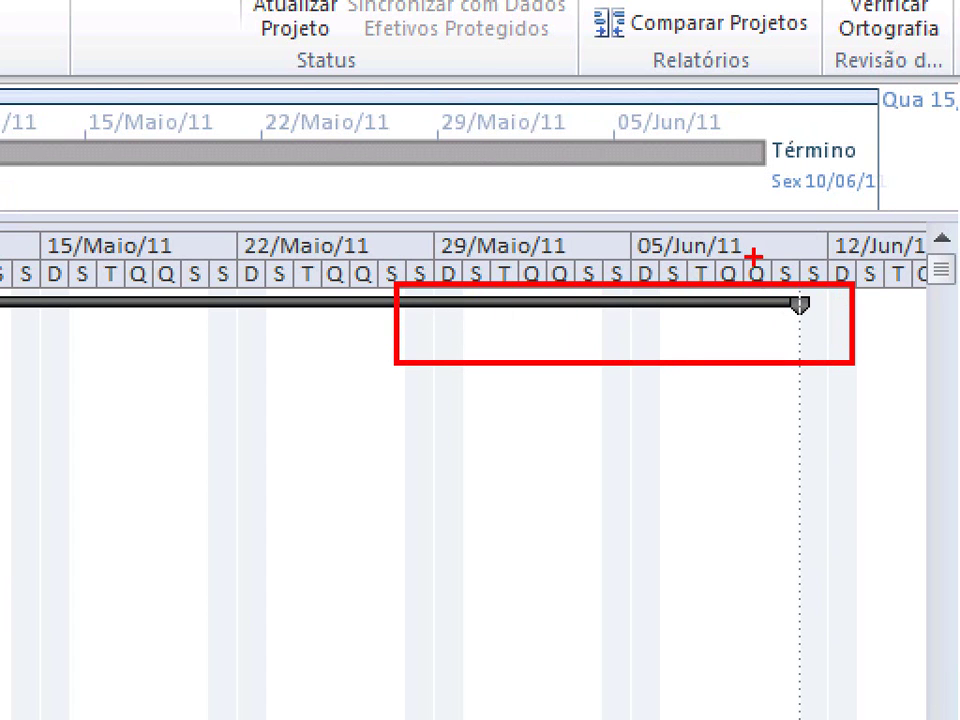
# - Trace the project summary bar and linked task bars from the project's end date back to its start in the Gantt chart
pyautogui.moveTo(722, 243)
pyautogui.mouseDown()
pyautogui.moveTo(826, 305)
pyautogui.moveTo(833, 331)
pyautogui.mouseUp()
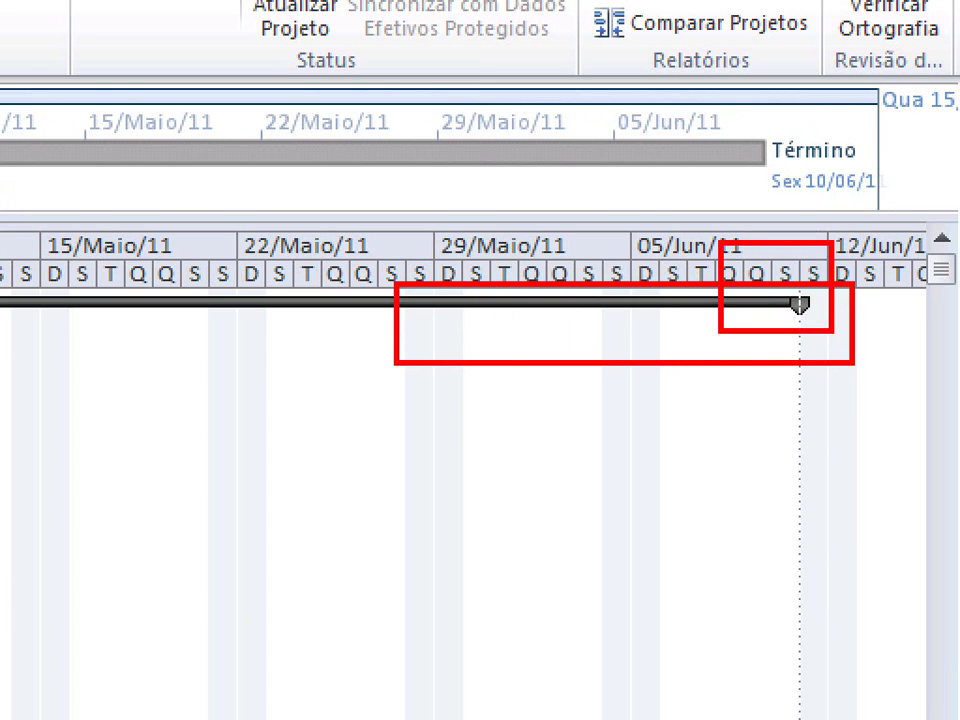
pyautogui.press('Escape')
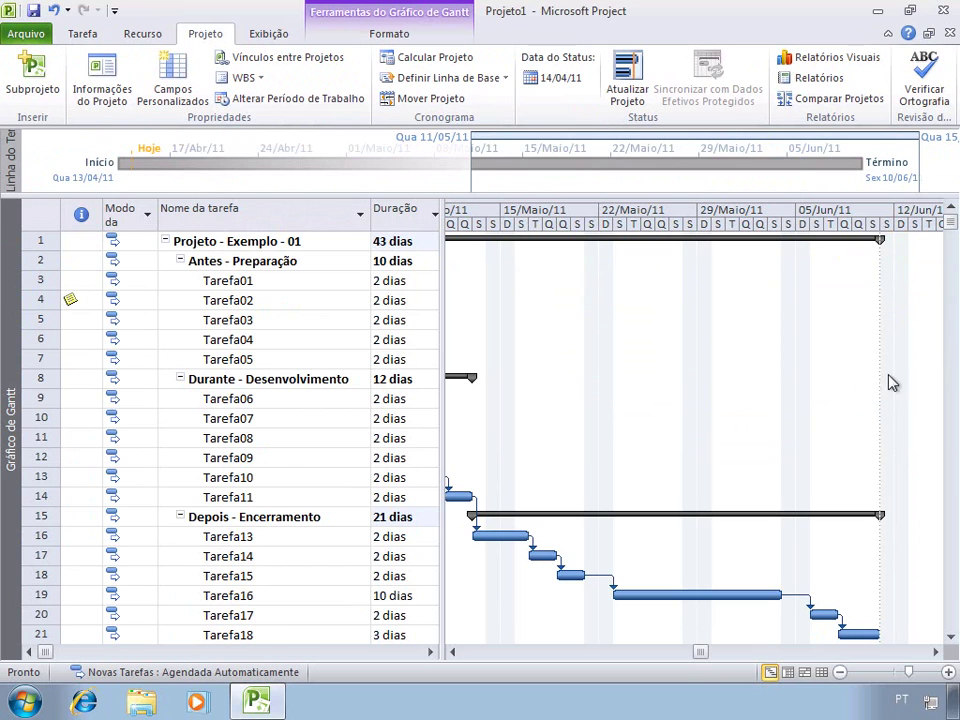
pyautogui.moveTo(697, 654); pyautogui.dragTo(632, 660)
pyautogui.click(456, 651)
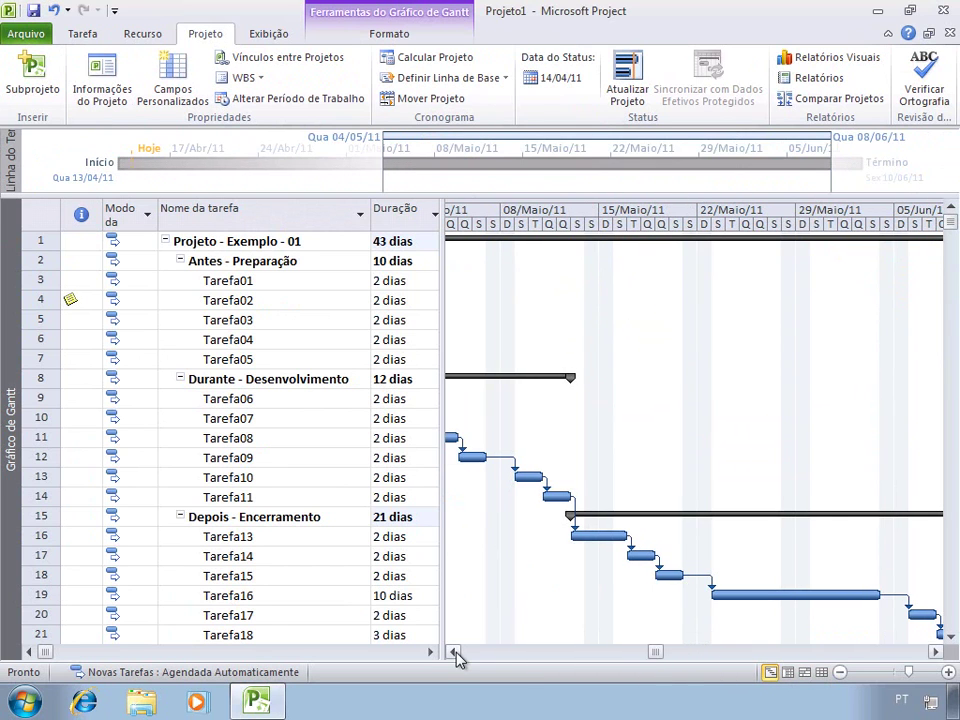
pyautogui.click(456, 651)
pyautogui.click(456, 651)
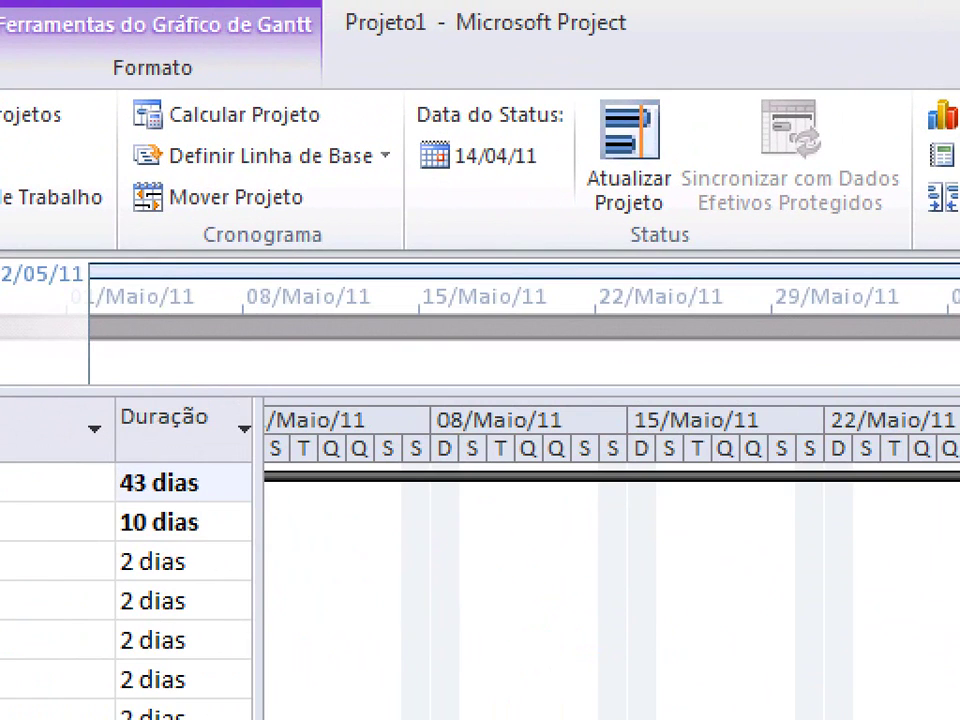
pyautogui.moveTo(30, 253)
pyautogui.mouseDown()
pyautogui.moveTo(739, 392)
pyautogui.moveTo(926, 392)
pyautogui.moveTo(928, 400)
pyautogui.mouseUp()
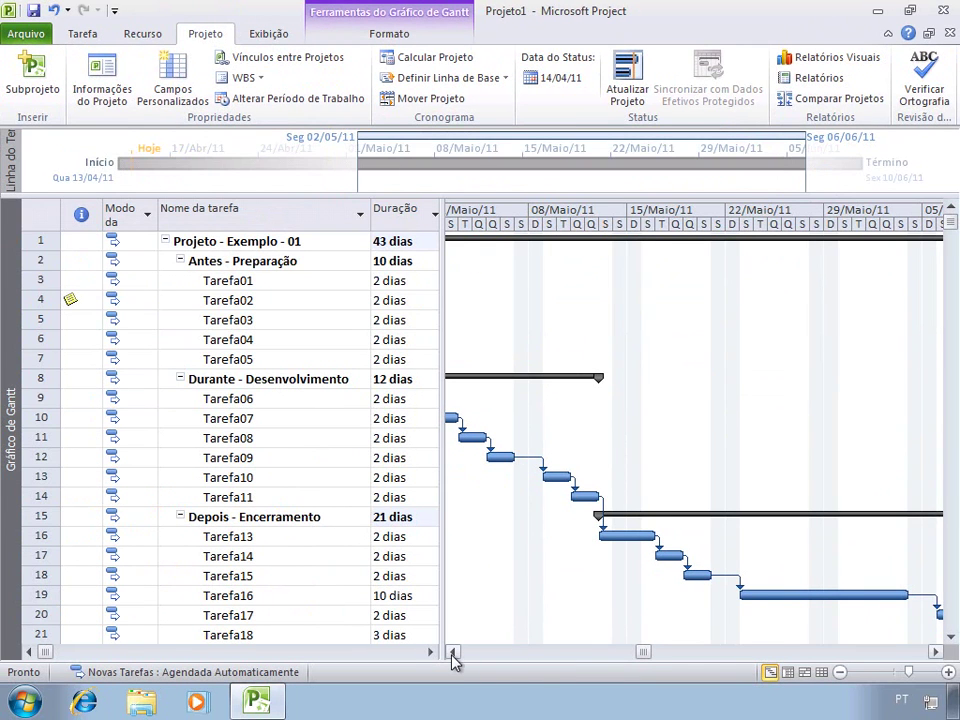
pyautogui.moveTo(451, 649); pyautogui.dragTo(452, 651)
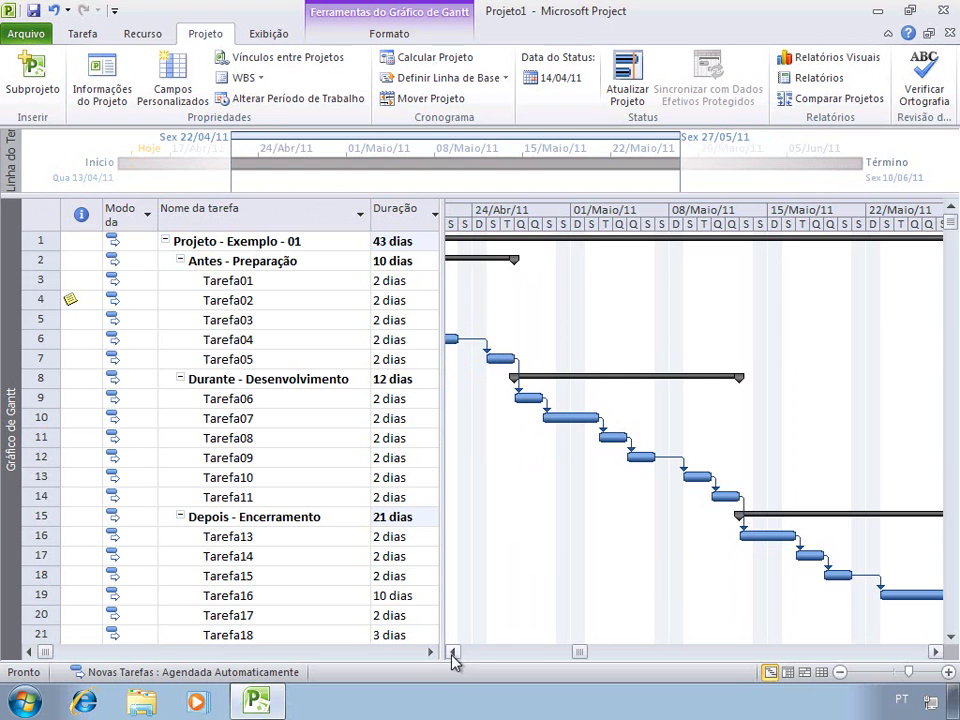
pyautogui.click(466, 182)
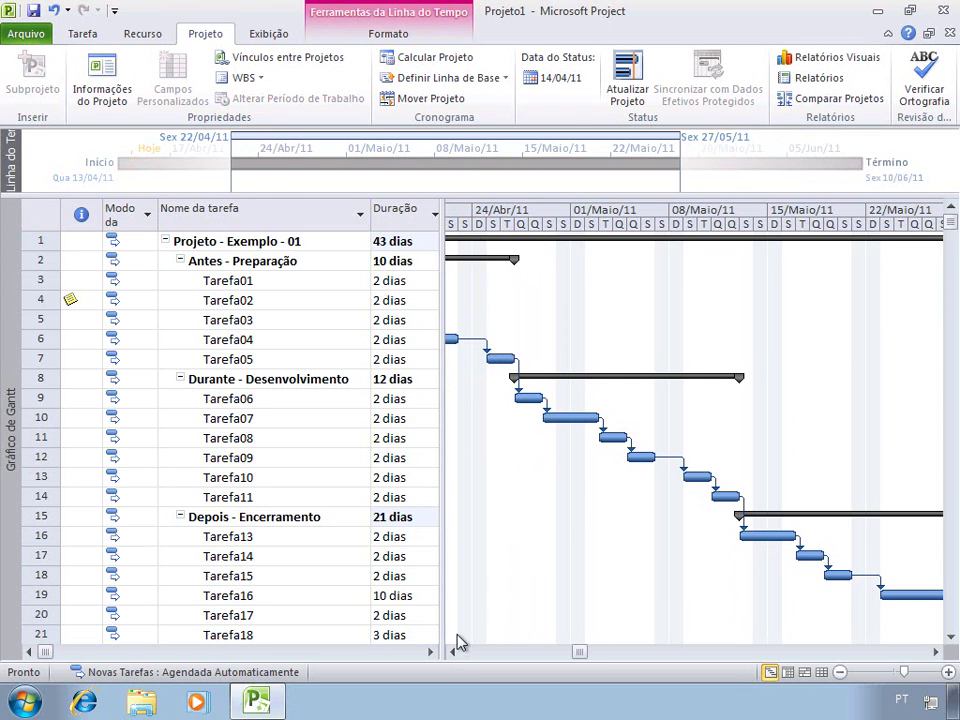
pyautogui.moveTo(455, 650); pyautogui.dragTo(455, 650)
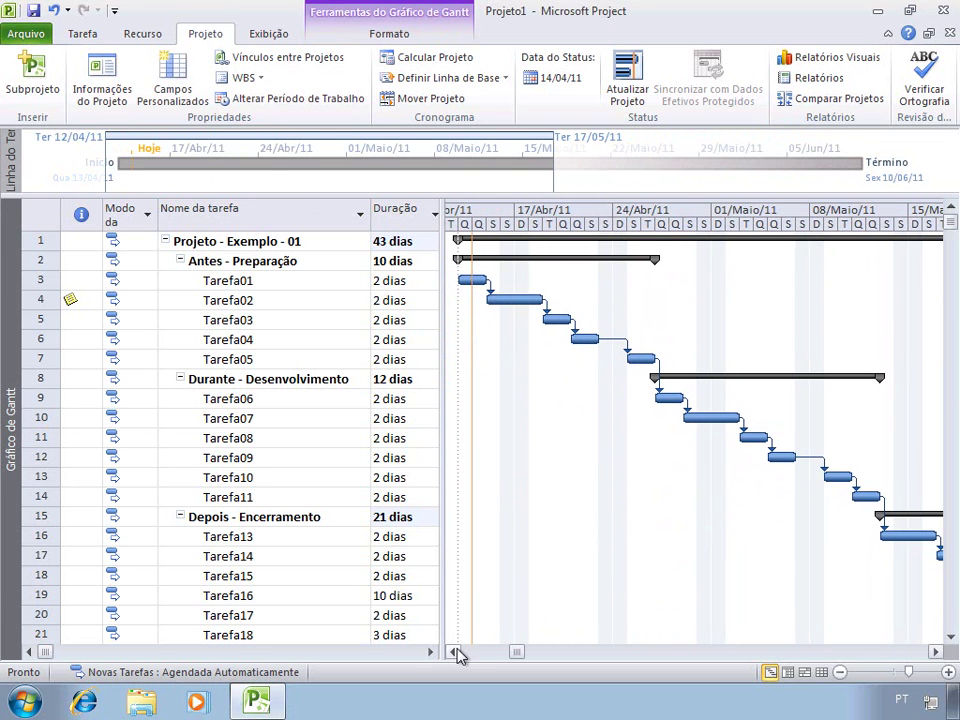
pyautogui.click(936, 651)
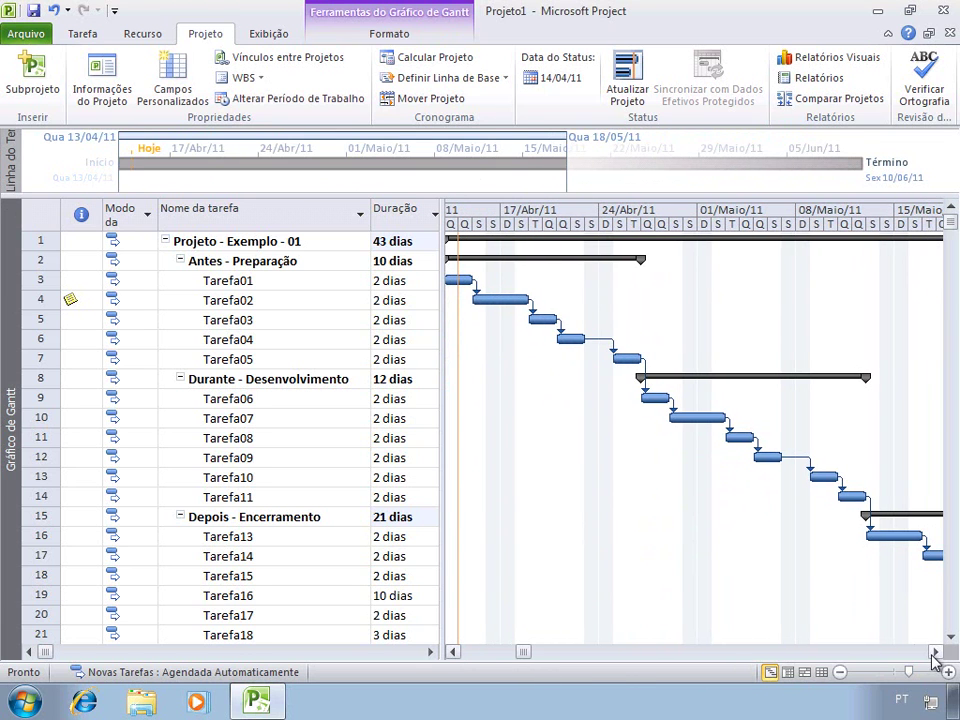
# - Widen the task table up to the Predecessoras column and check Tarefa02's predecessor and link type in its task information
pyautogui.moveTo(444, 568); pyautogui.dragTo(728, 568)
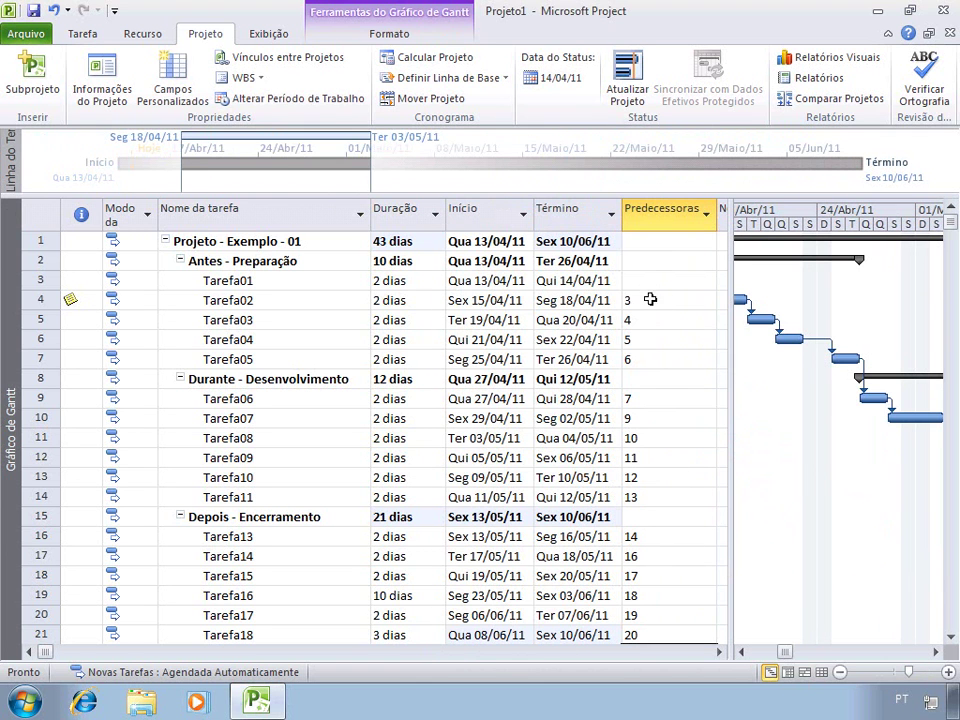
pyautogui.click(334, 305)
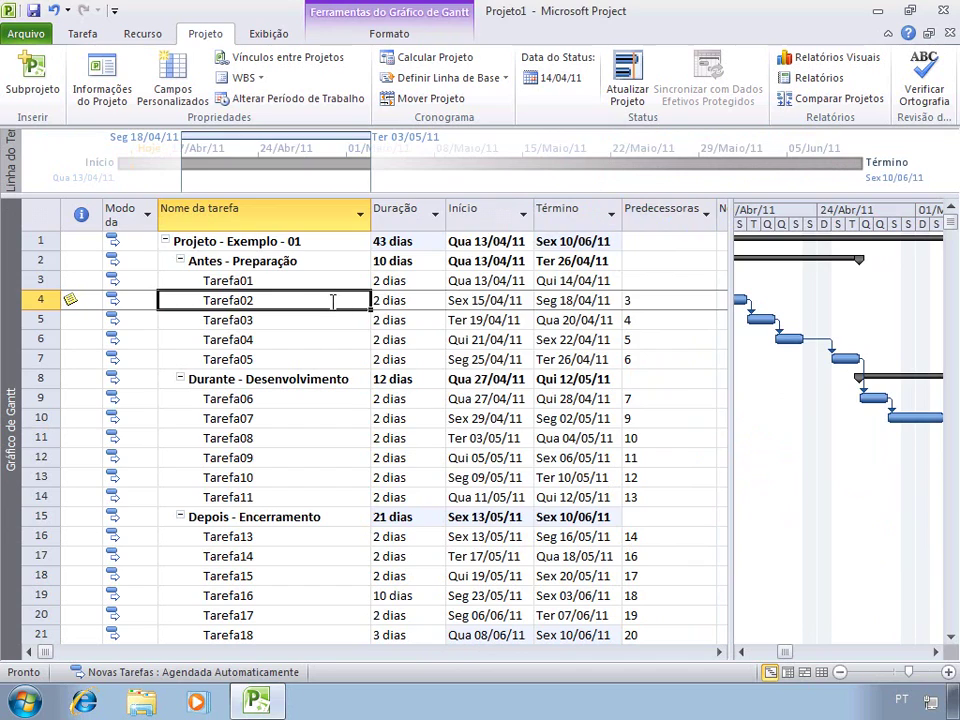
pyautogui.doubleClick(332, 302)
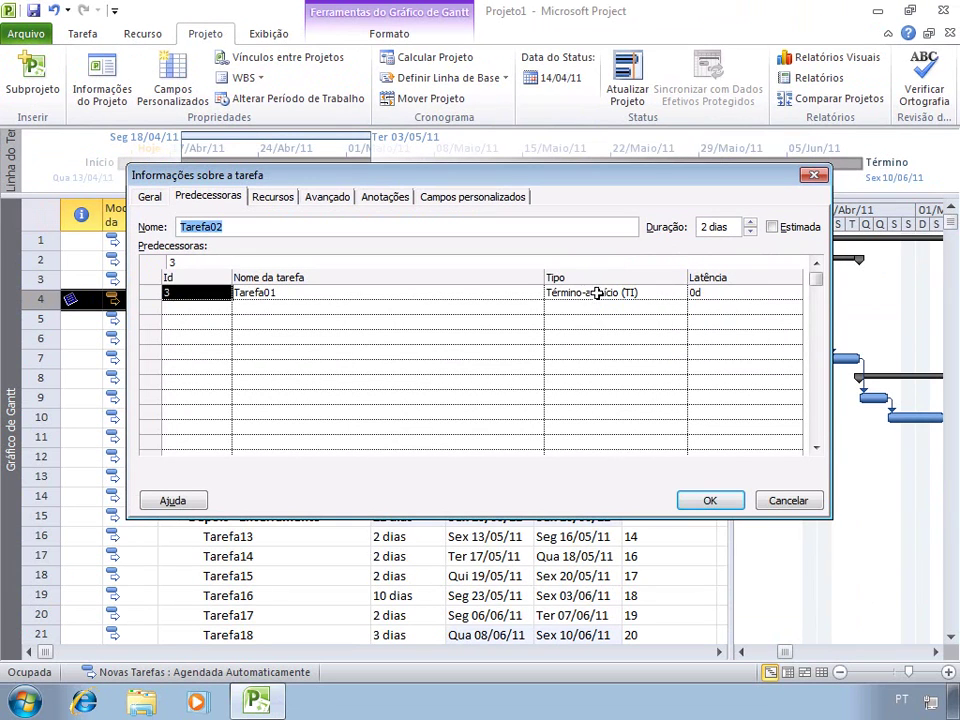
pyautogui.click(788, 501)
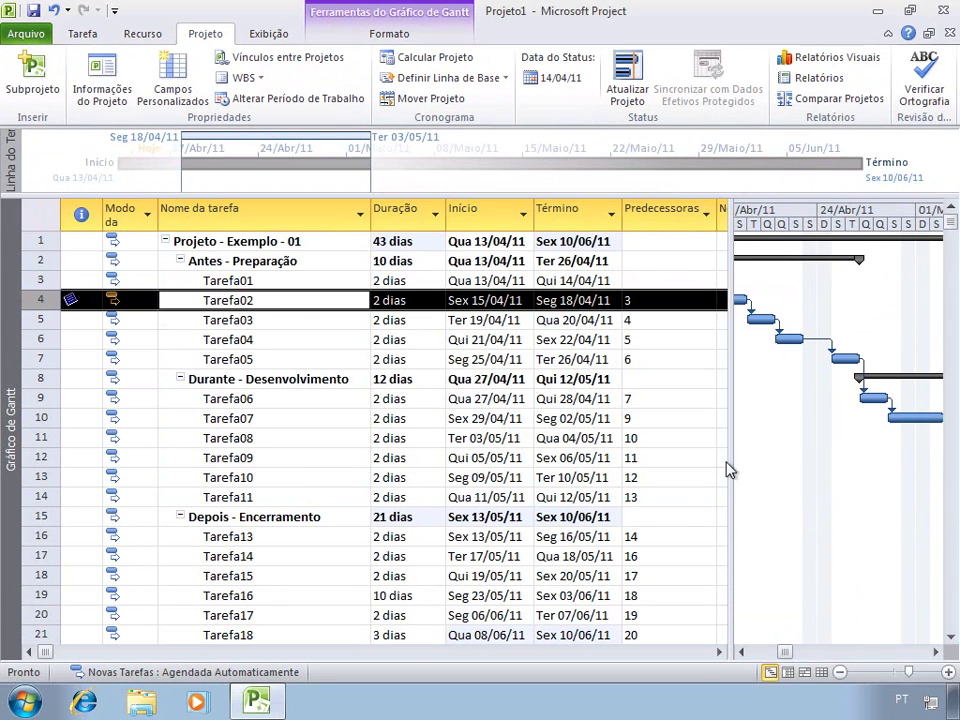
# - Set the predecessor of both Tarefa04 and Tarefa05 to task 4
pyautogui.click(326, 340)
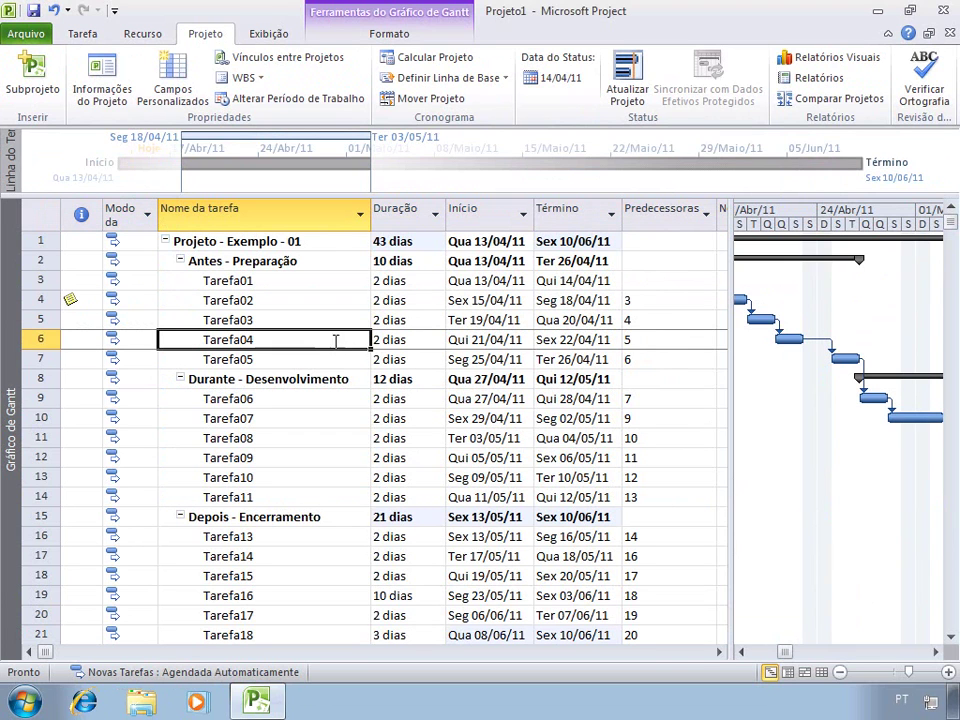
pyautogui.click(641, 344)
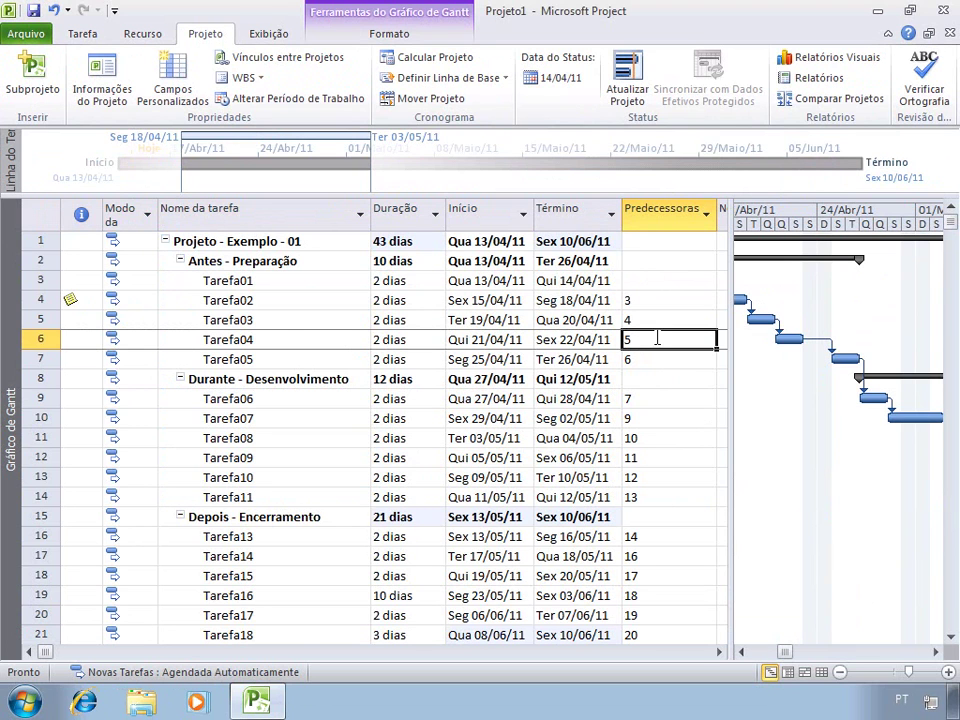
pyautogui.write('4')
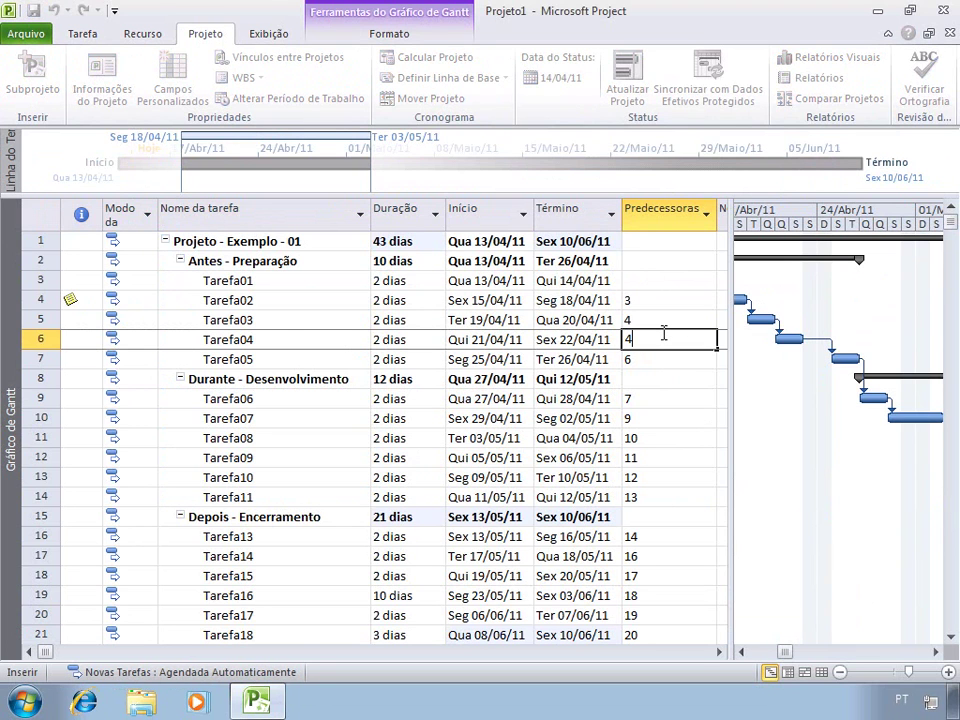
pyautogui.press('Return')
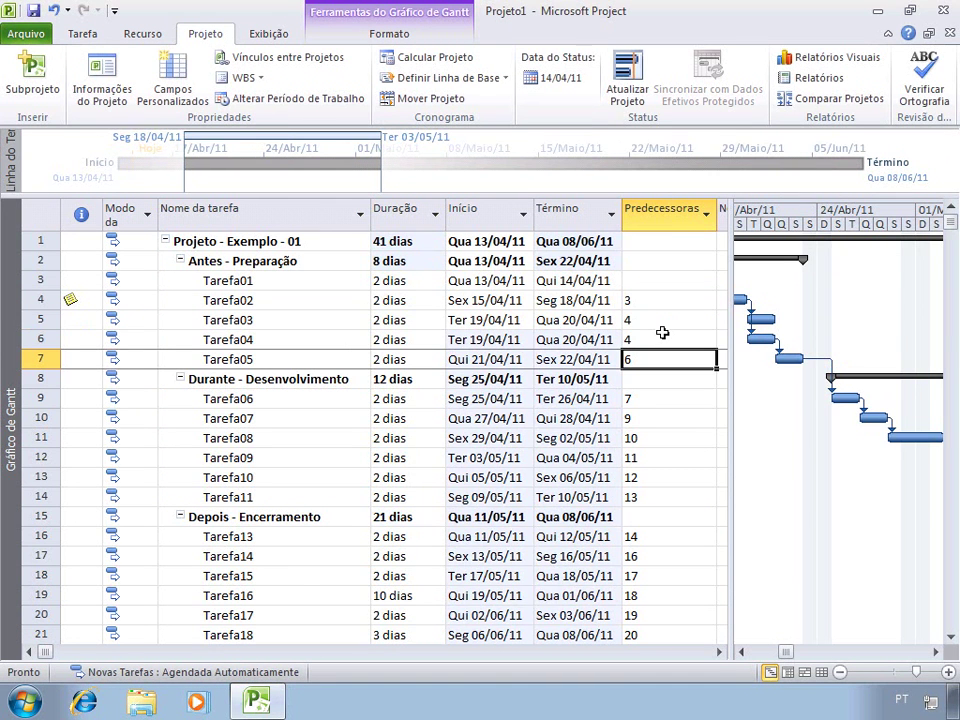
pyautogui.write('4')
pyautogui.press('Return')
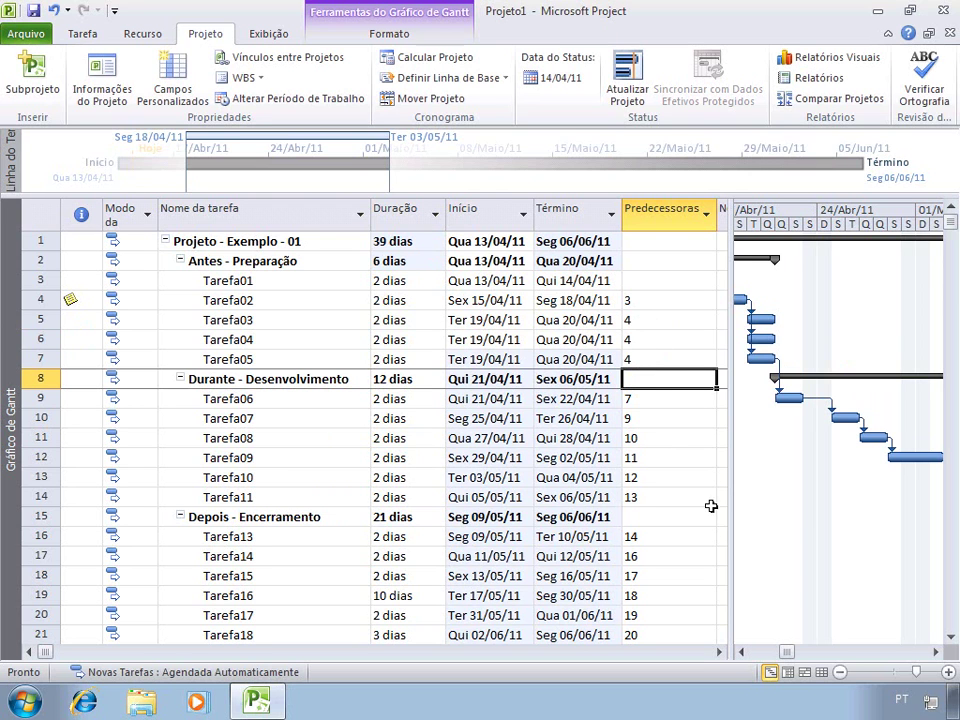
# - Widen the Gantt chart area slightly and examine the start and finish dates of the bars from Tarefa01 to Tarefa06
pyautogui.moveTo(731, 517); pyautogui.dragTo(685, 523)
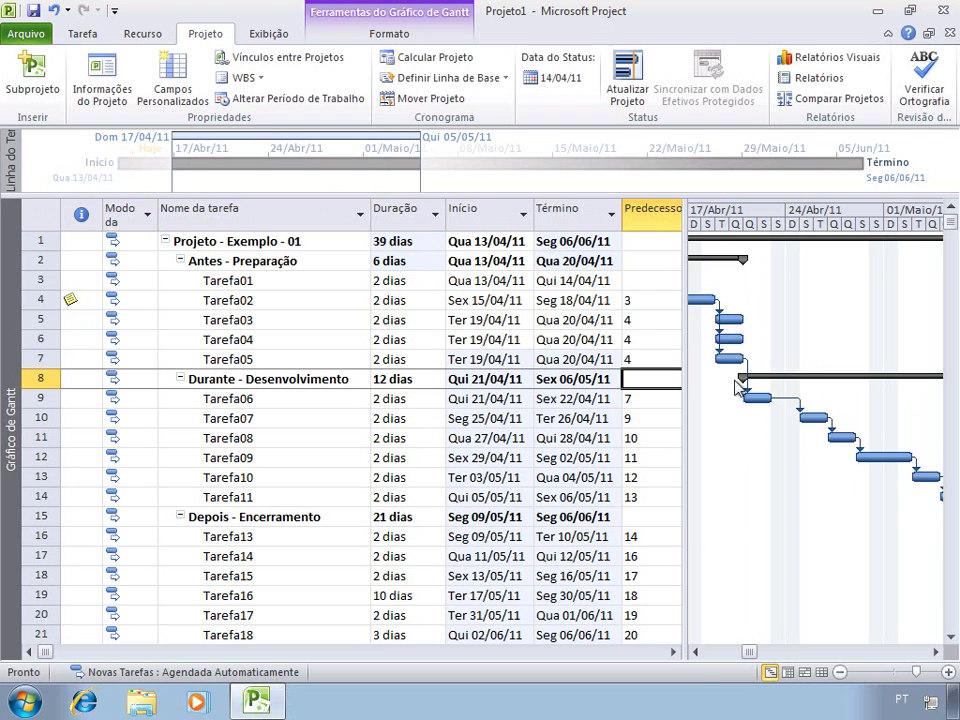
pyautogui.click(697, 652)
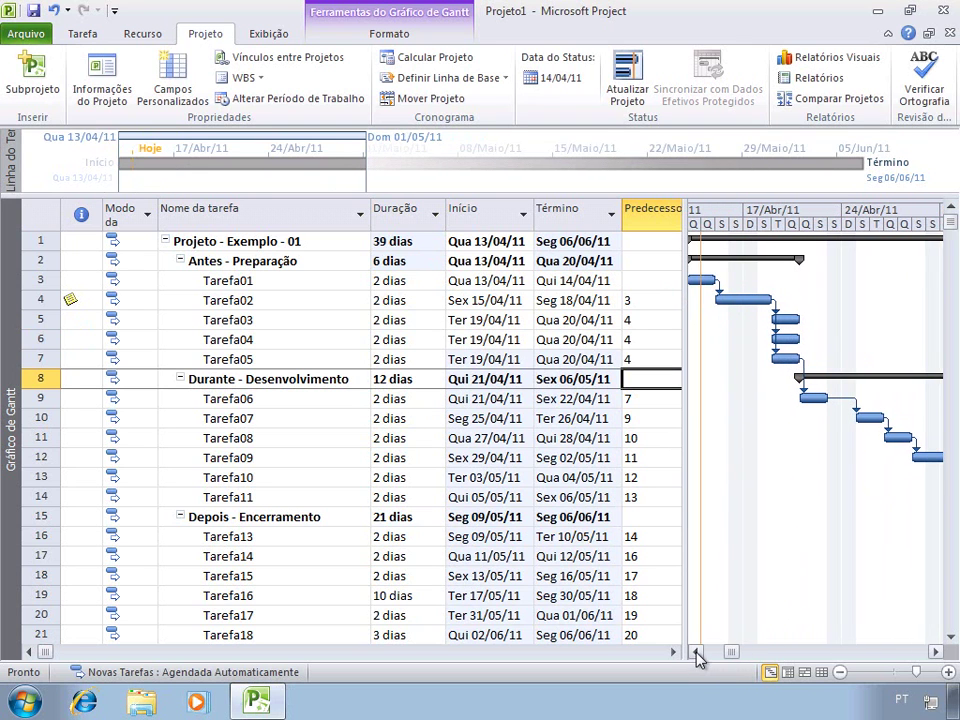
pyautogui.click(697, 652)
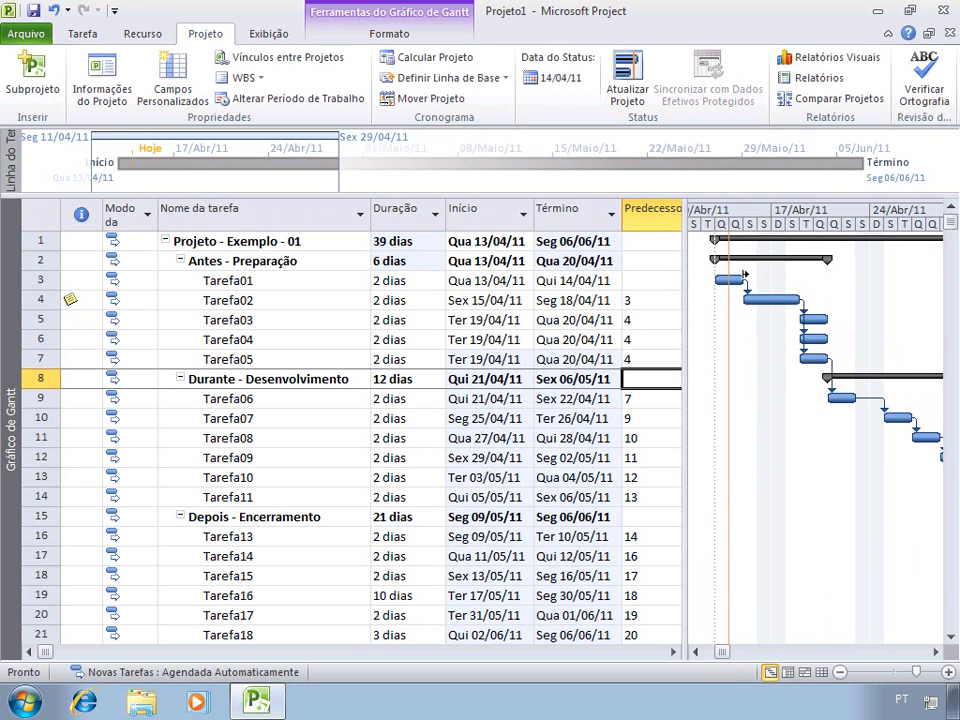
pyautogui.moveTo(735, 279)
pyautogui.moveTo(760, 299)
pyautogui.moveTo(796, 300)
pyautogui.moveTo(814, 314)
pyautogui.moveTo(818, 338)
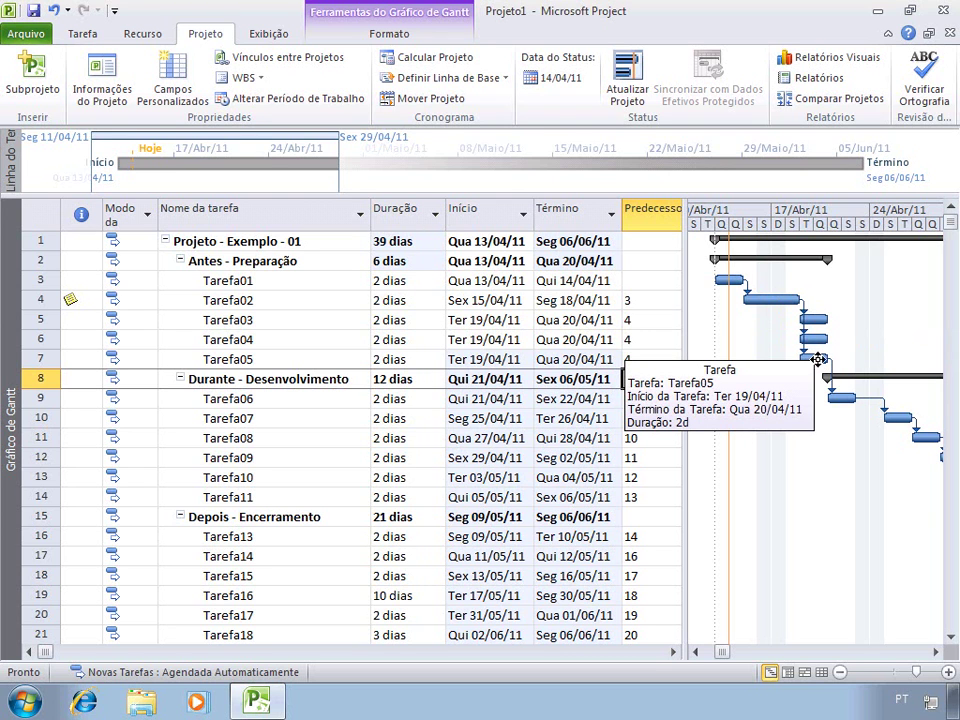
pyautogui.moveTo(842, 399)
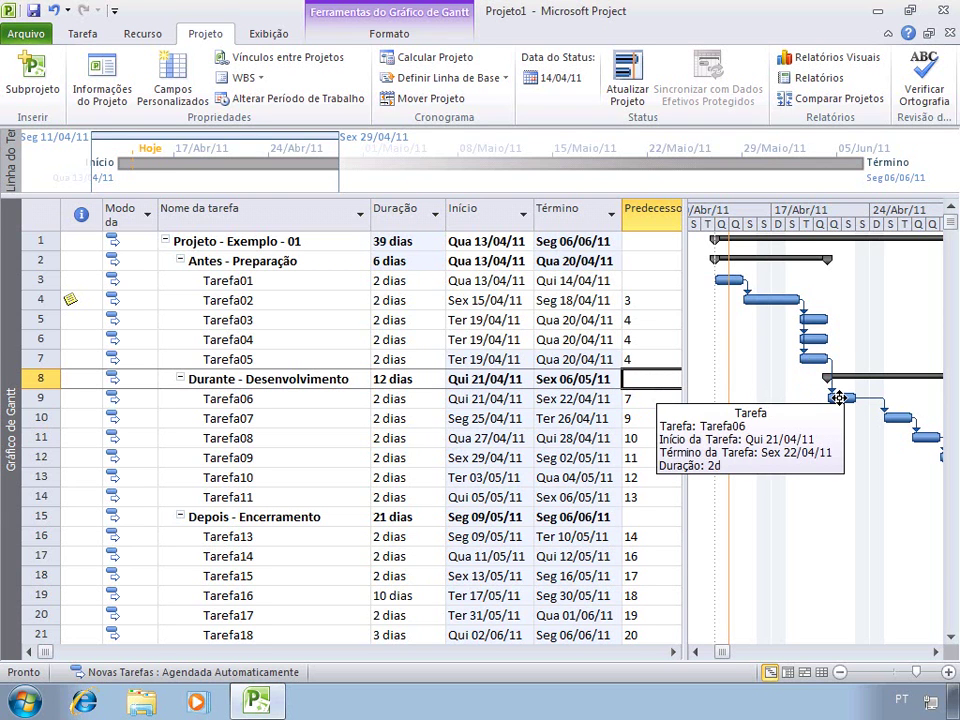
# - Add tasks 6 and 5 as further predecessors of Tarefa06 in its task information, and check their names and link types
pyautogui.click(648, 400)
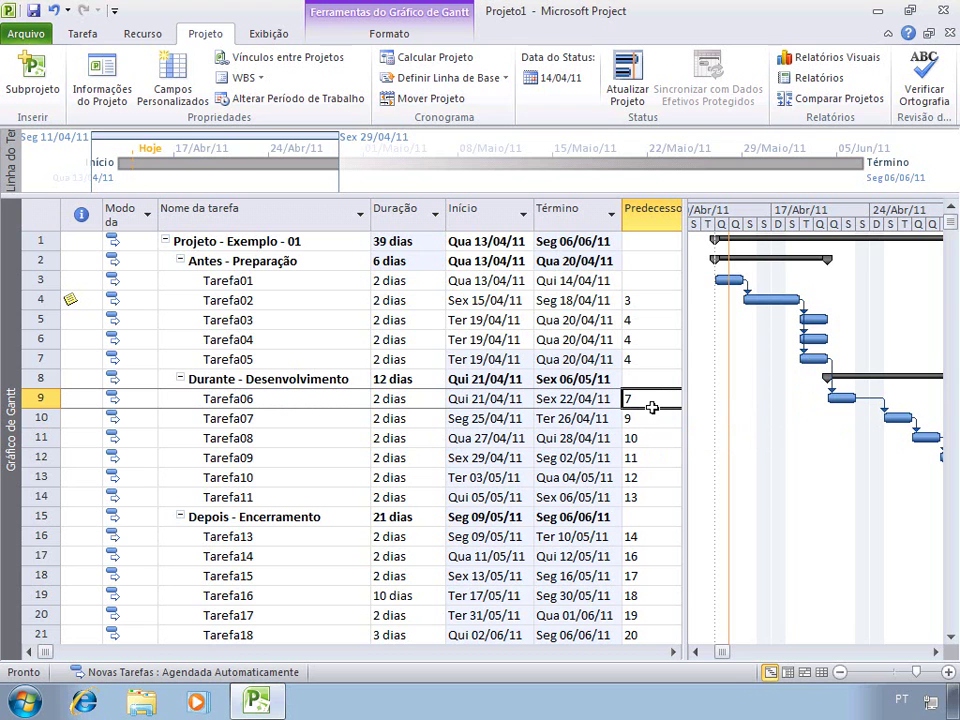
pyautogui.doubleClick(354, 399)
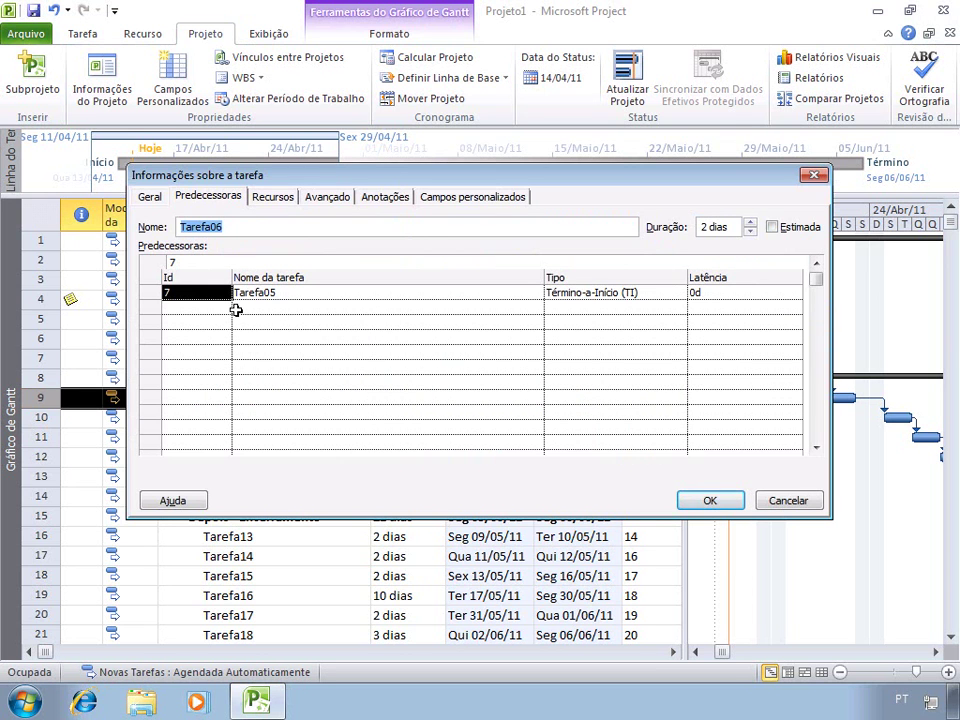
pyautogui.click(219, 309)
pyautogui.write('6')
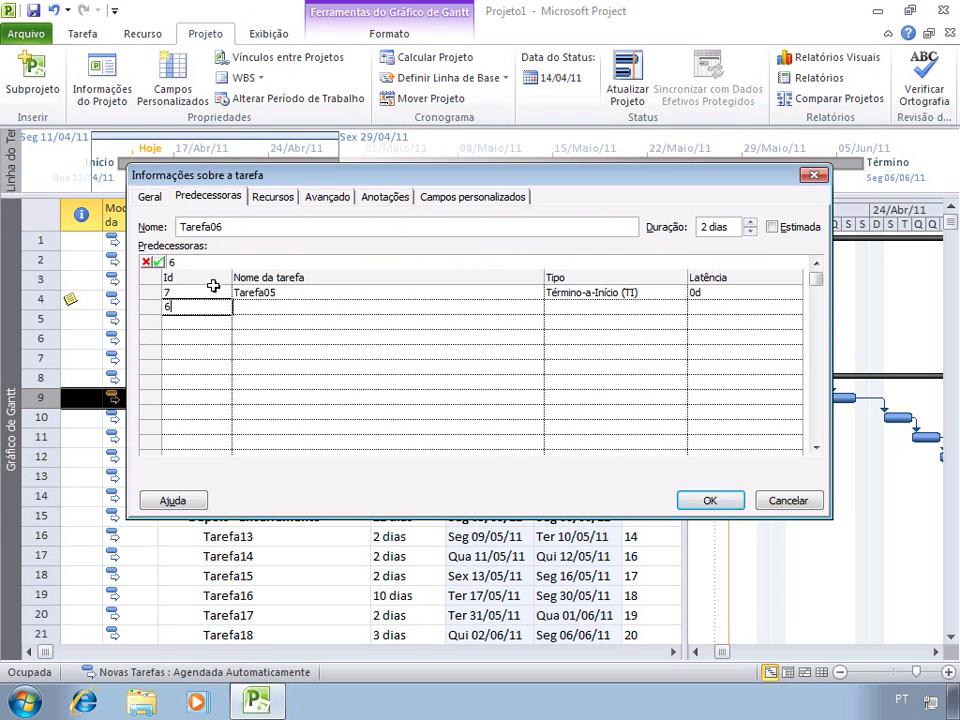
pyautogui.press('Return')
pyautogui.write('5')
pyautogui.press('Return')
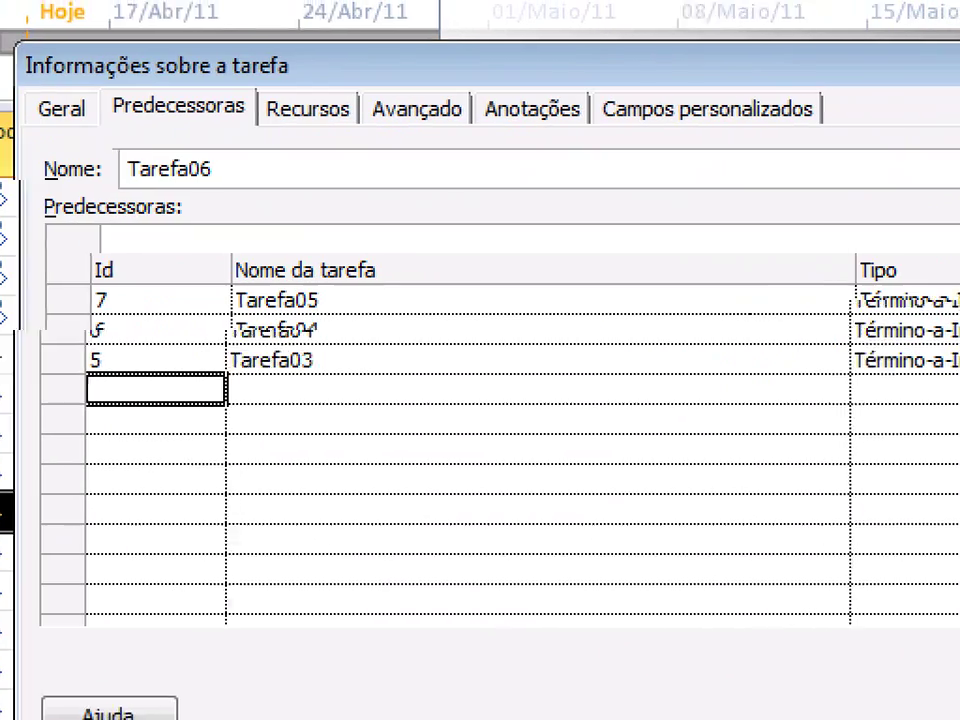
pyautogui.moveTo(47, 262)
pyautogui.mouseDown()
pyautogui.moveTo(104, 373)
pyautogui.moveTo(143, 410)
pyautogui.mouseUp()
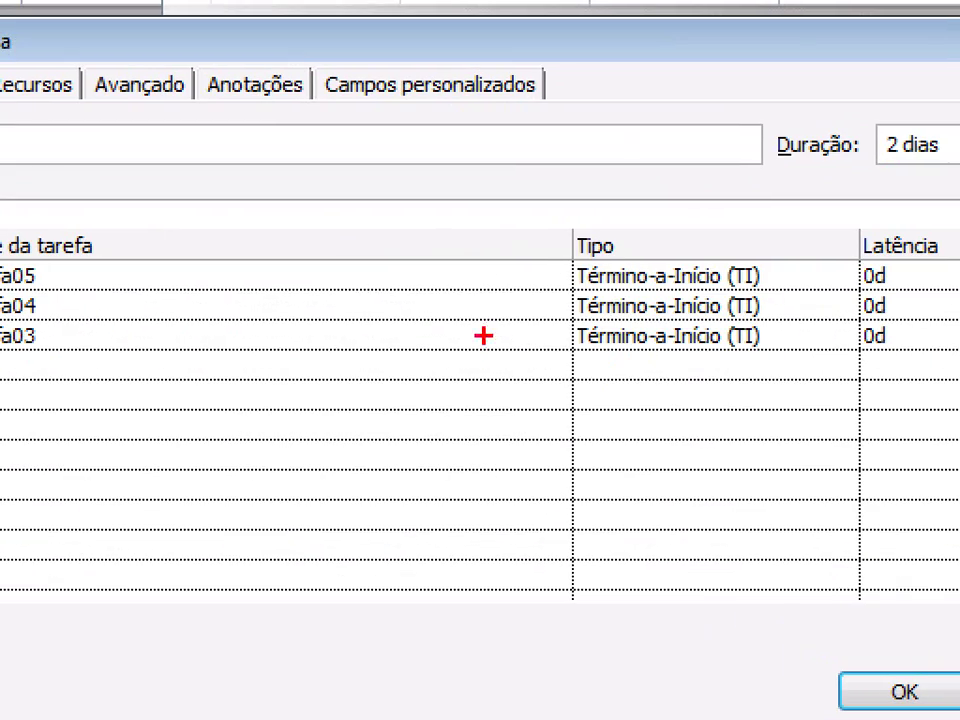
pyautogui.moveTo(520, 271)
pyautogui.mouseDown()
pyautogui.moveTo(616, 329)
pyautogui.moveTo(797, 371)
pyautogui.mouseUp()
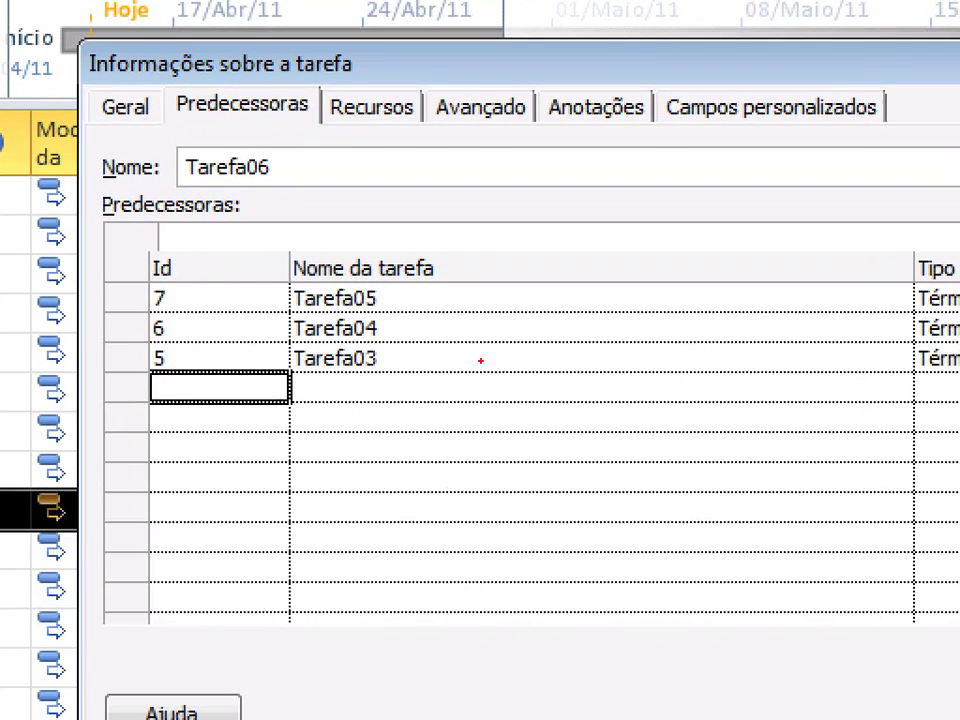
pyautogui.moveTo(147, 270); pyautogui.dragTo(517, 418)
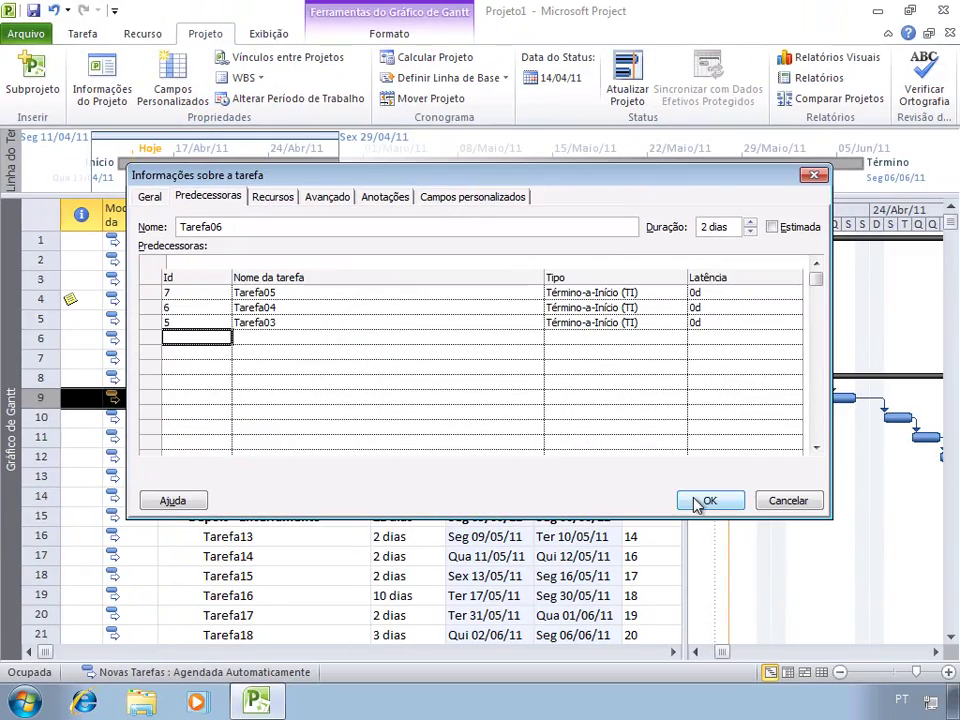
pyautogui.click(701, 501)
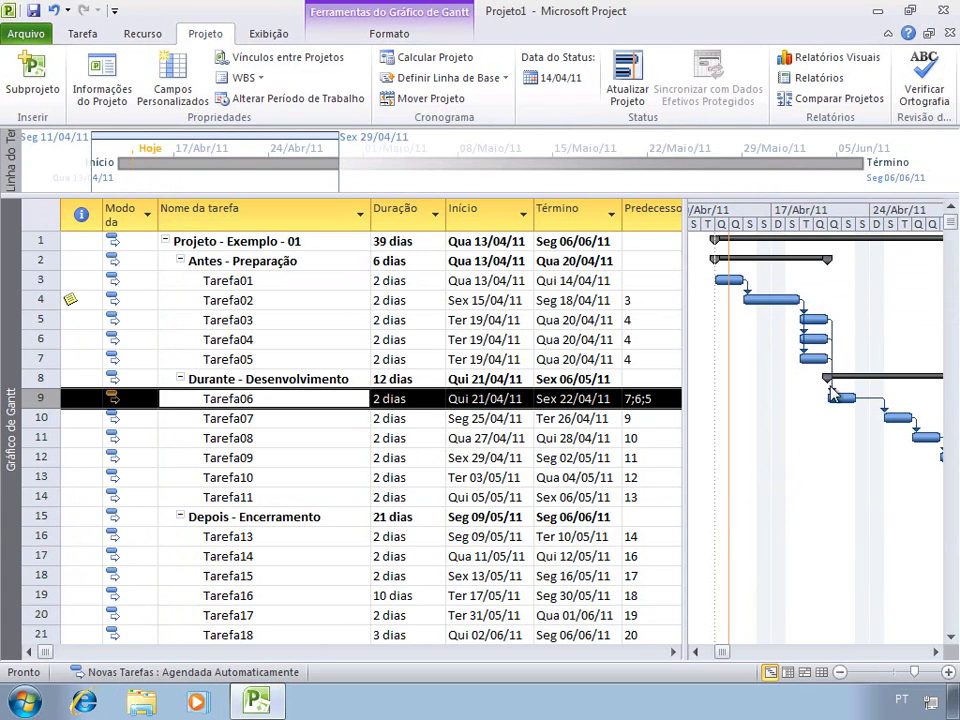
# - Set the duration of Tarefa04 to 4 days and that of Tarefa05 to 3 days
pyautogui.click(423, 342)
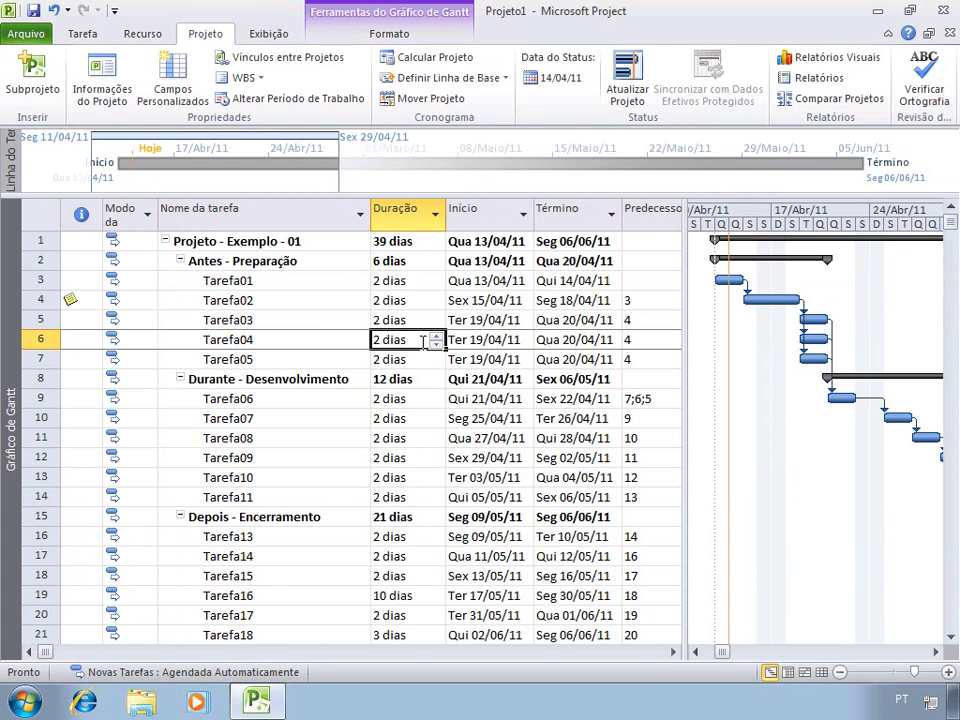
pyautogui.write('4d')
pyautogui.press('Return')
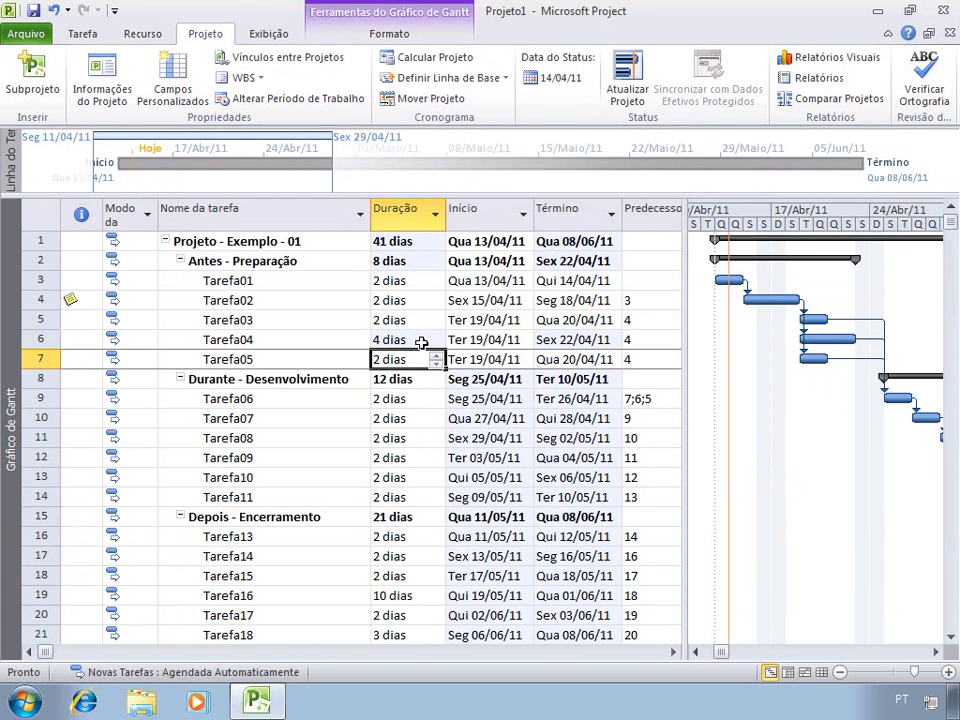
pyautogui.write('3d')
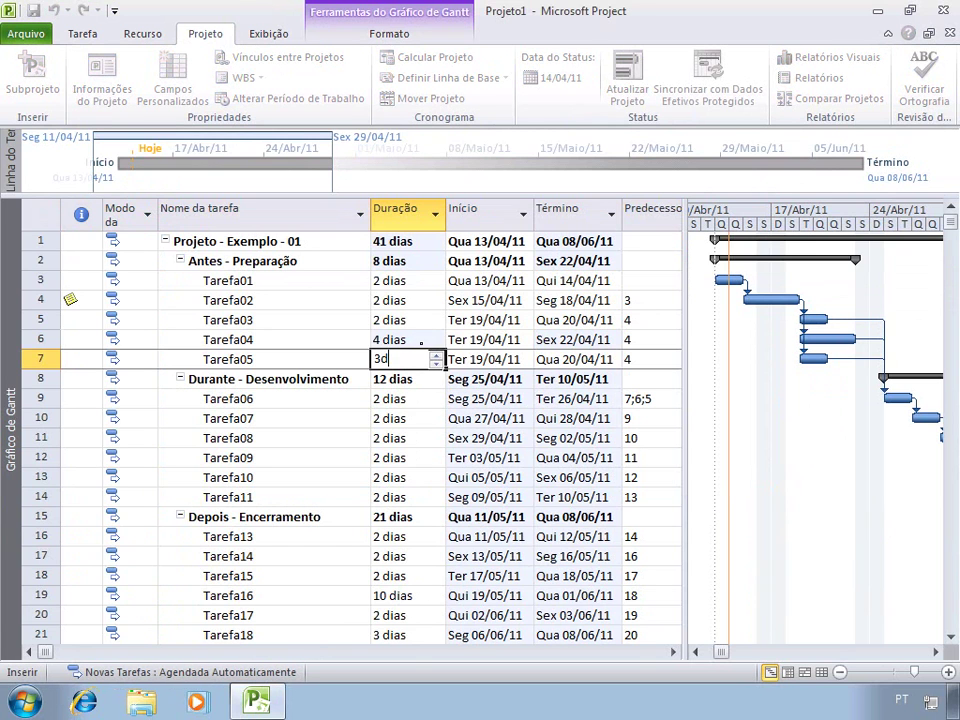
pyautogui.press('Return')
pyautogui.press('Up')
pyautogui.press('Up')
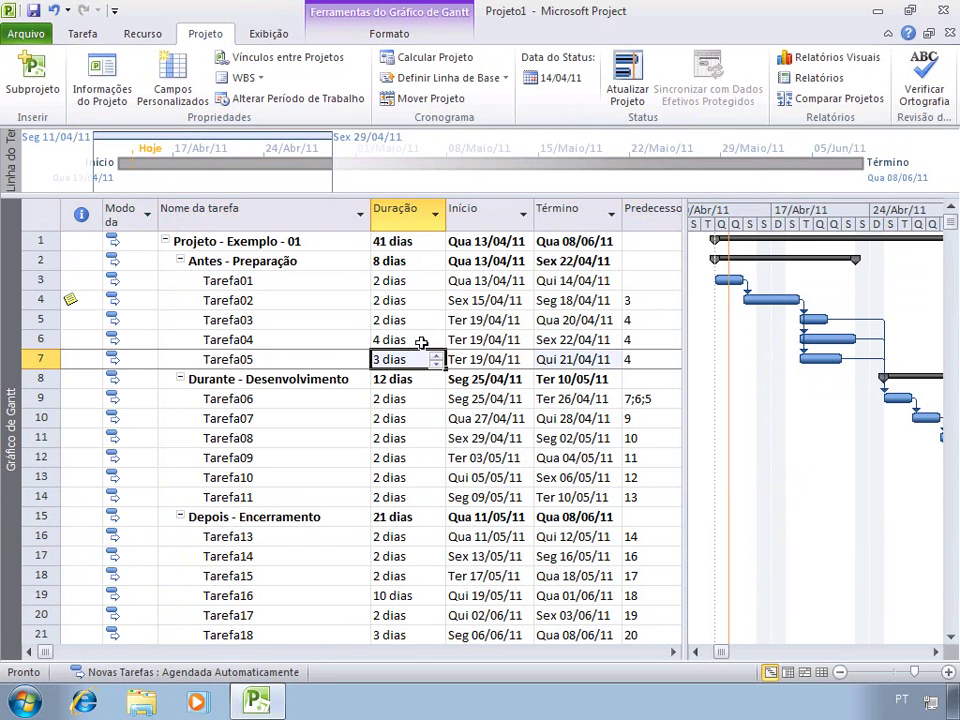
# - Try durations of 1 day and 5 days for Tarefa04 to compare their effect on the start of Tarefa06
pyautogui.write('1d')
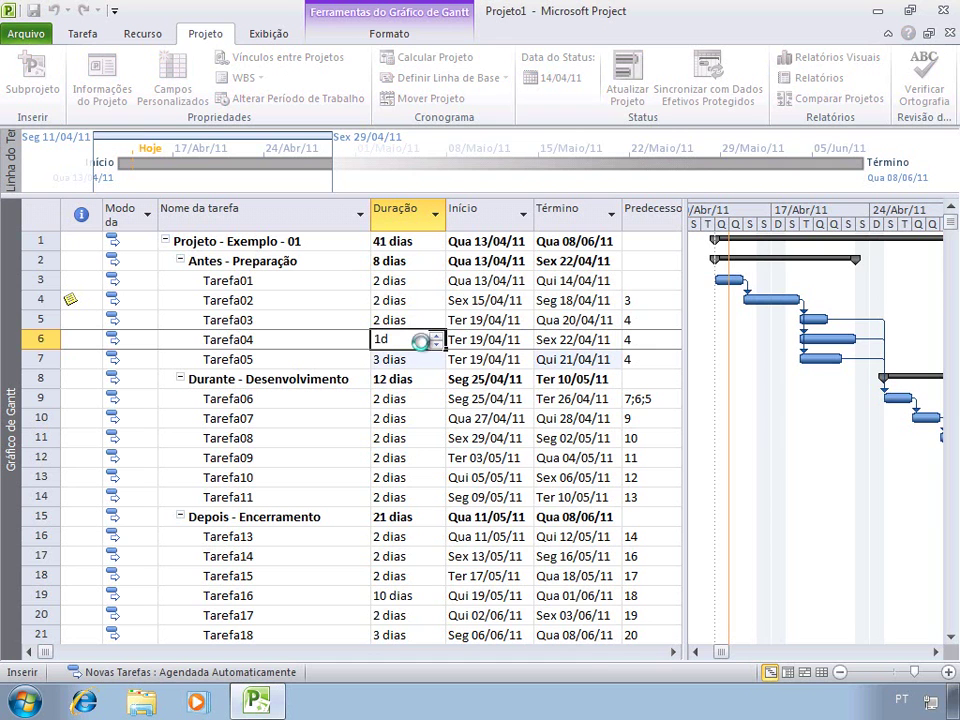
pyautogui.press('Return')
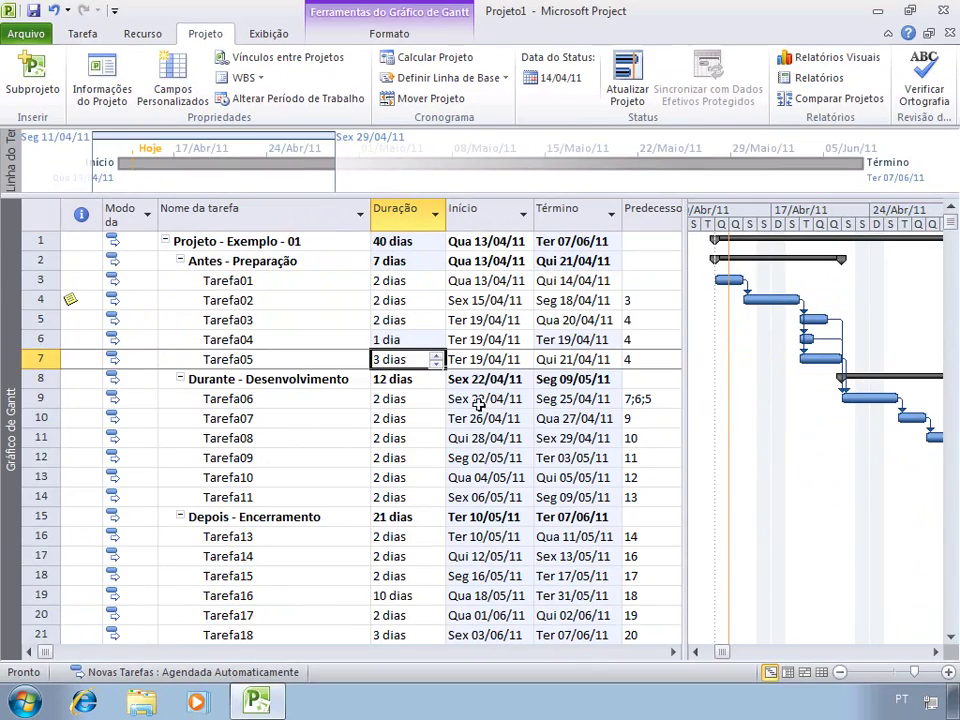
pyautogui.click(409, 340)
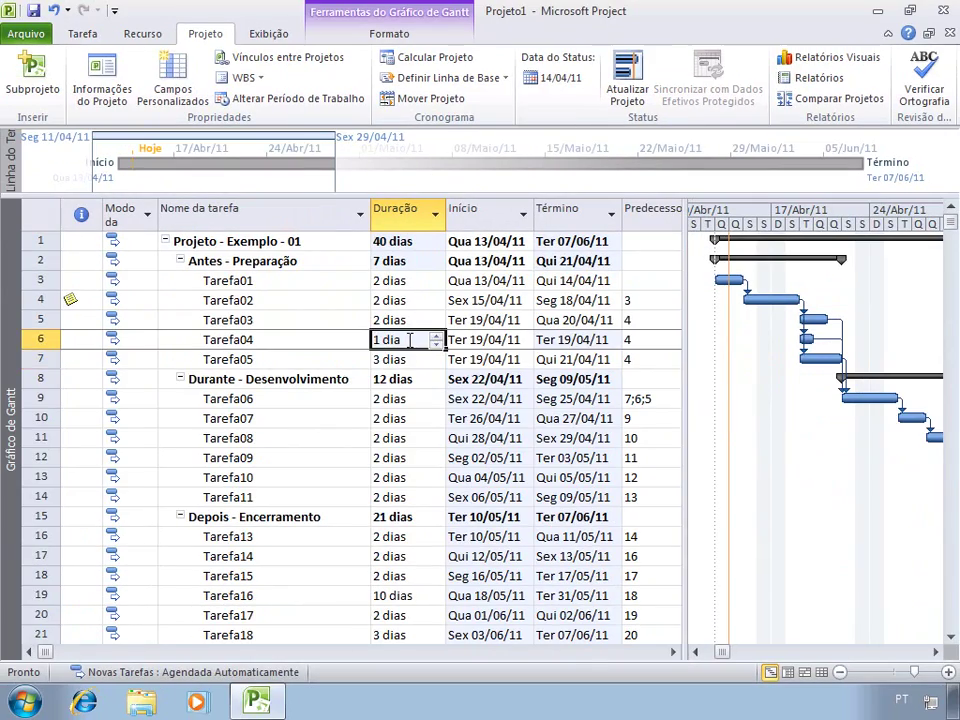
pyautogui.write('5d')
pyautogui.press('Return')
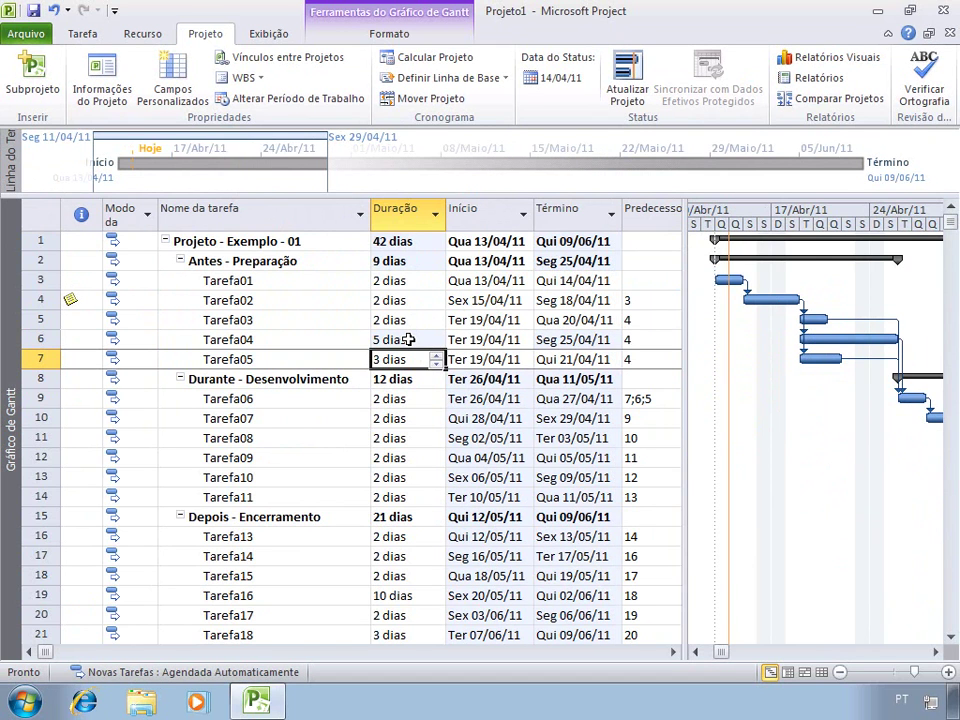
# - Set the duration of Tarefa05 to 2 days and those of Tarefa03 and Tarefa04 to 1 day
pyautogui.write('2d')
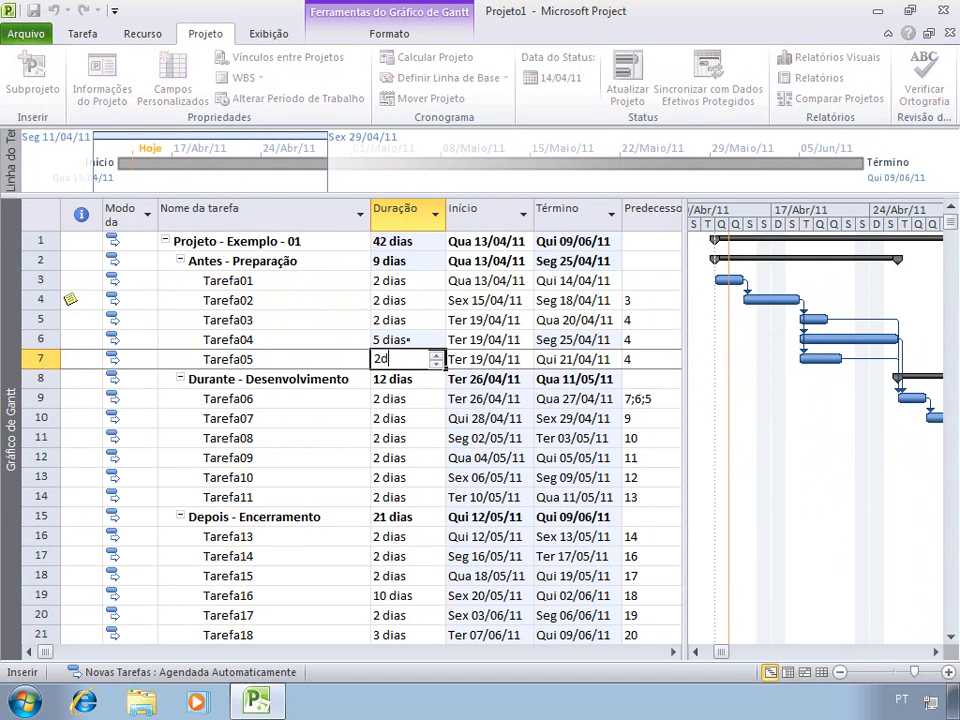
pyautogui.press('Return')
pyautogui.press('Up')
pyautogui.press('Up')
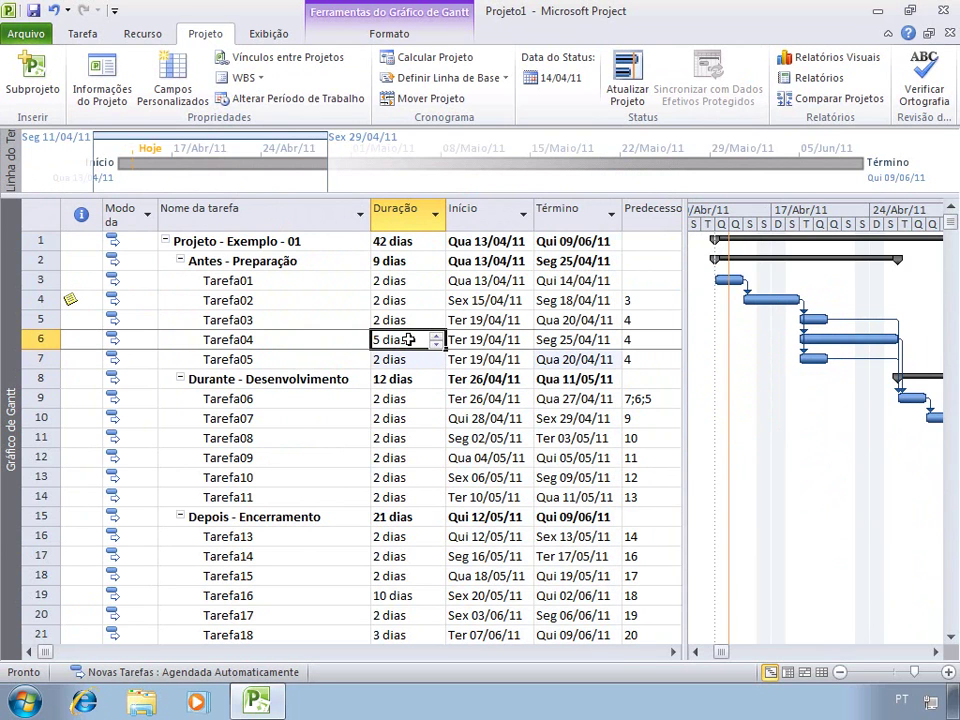
pyautogui.press('Up')
pyautogui.write('1d')
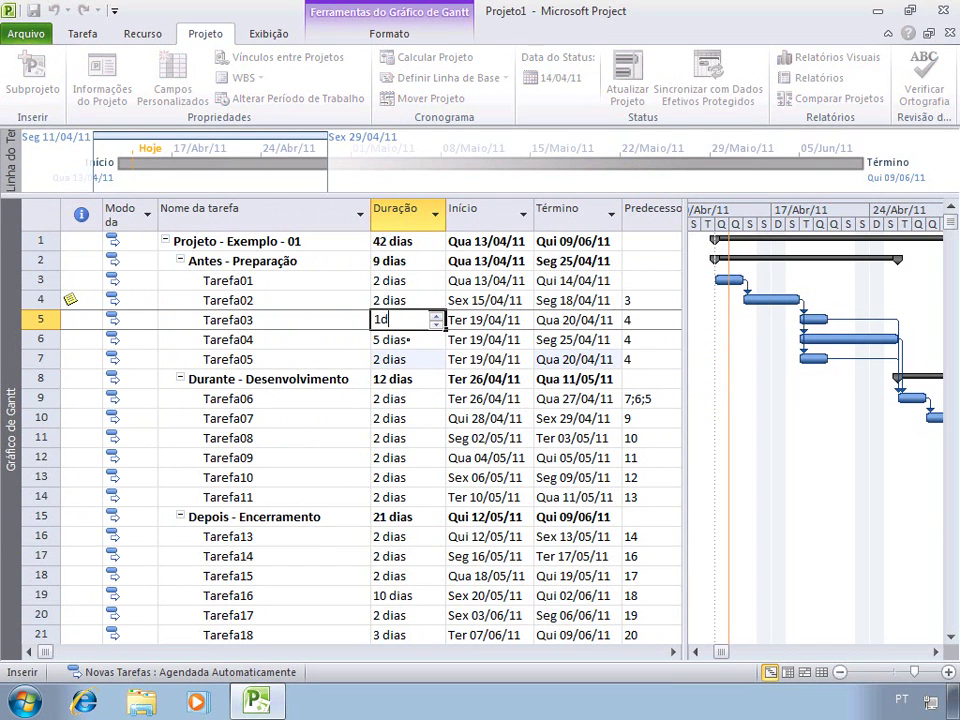
pyautogui.press('Return')
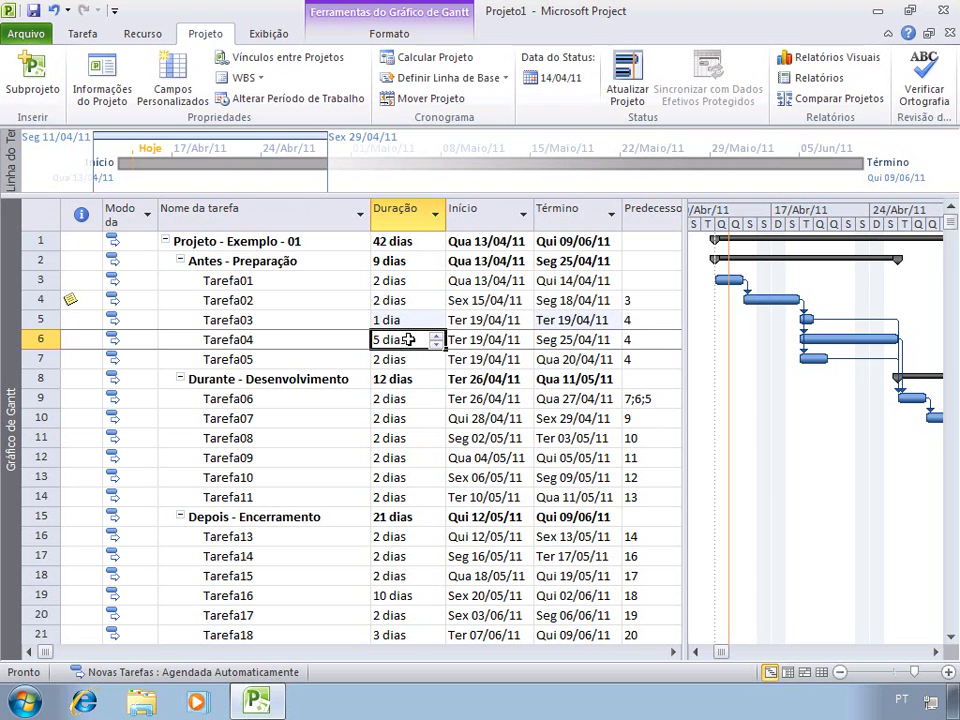
pyautogui.write('1d')
pyautogui.press('Return')
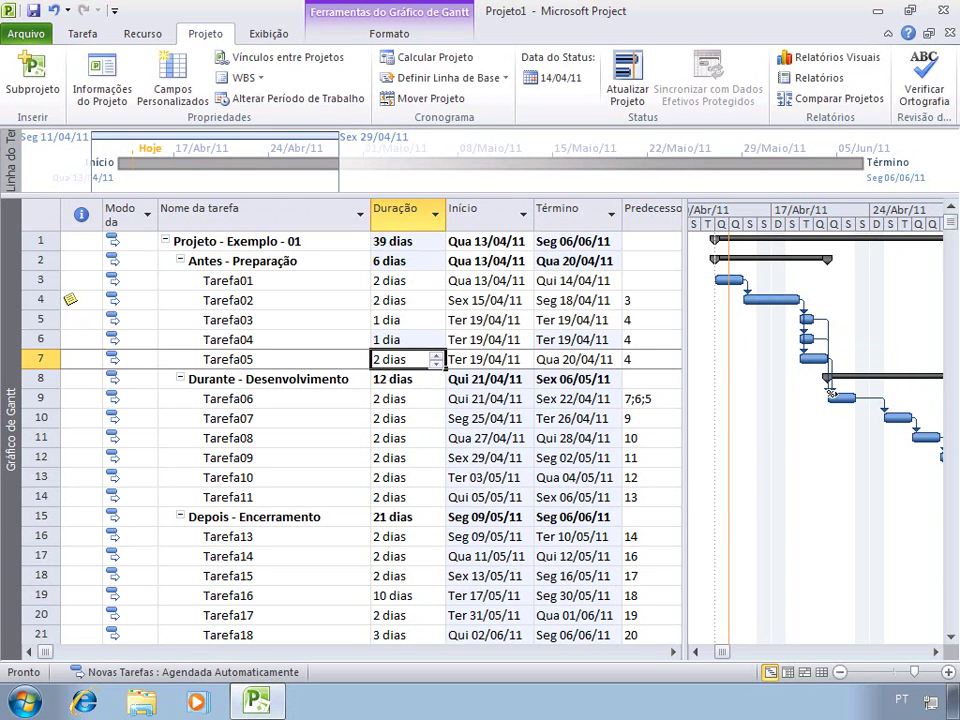
# - Select the Tarefa06 row and examine its predecessors and the Gantt links running from Tarefa02 through the three parallel tasks to Tarefa06
pyautogui.moveTo(845, 397)
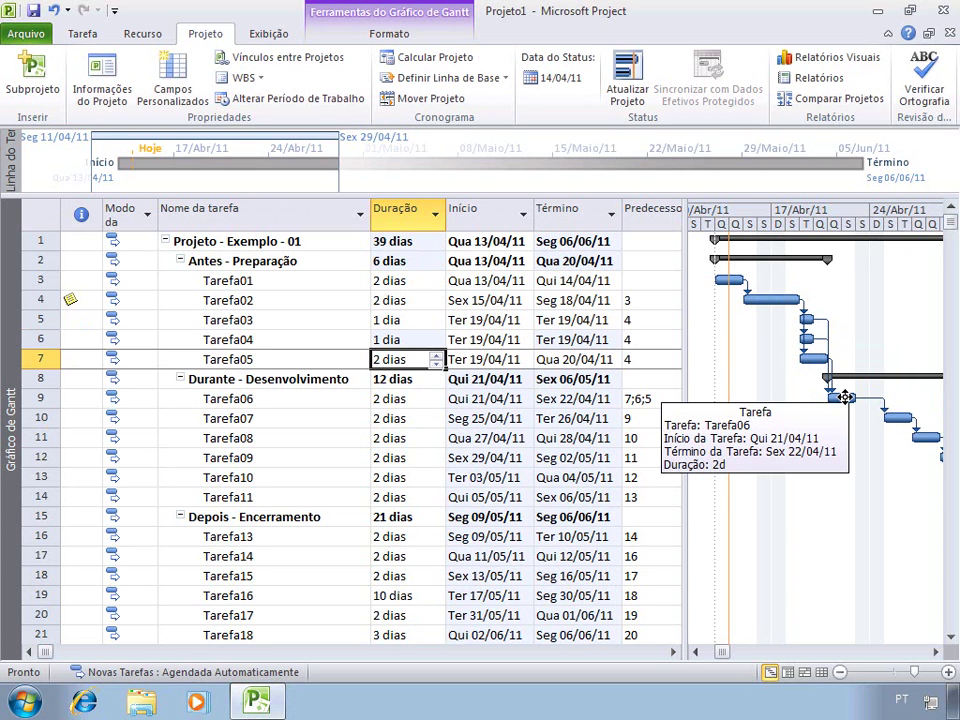
pyautogui.click(43, 399)
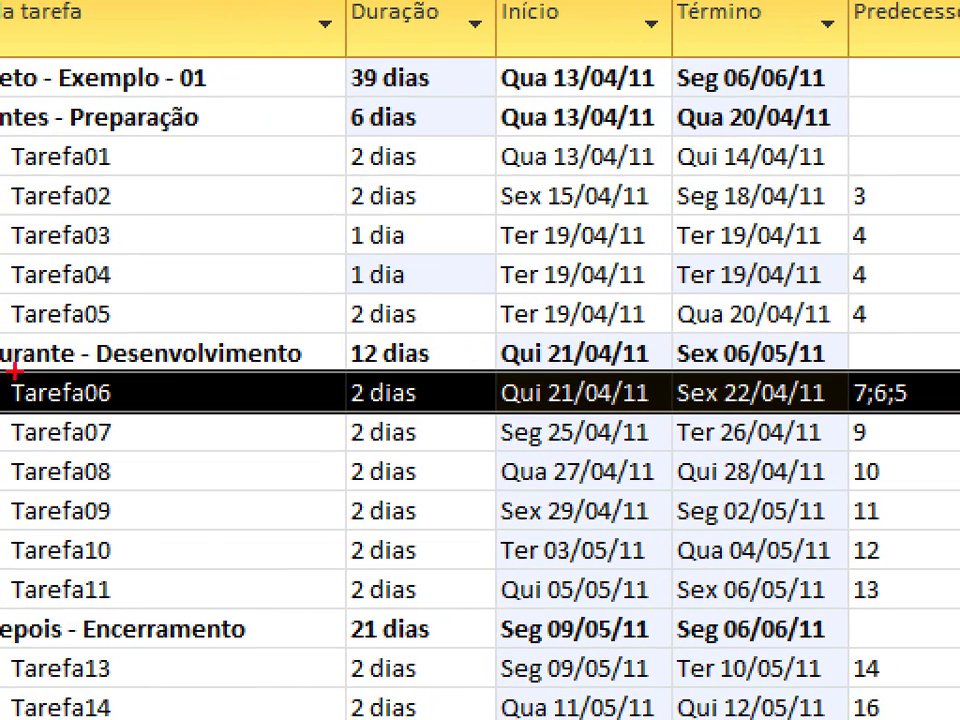
pyautogui.moveTo(15, 368)
pyautogui.mouseDown()
pyautogui.moveTo(440, 372)
pyautogui.moveTo(785, 436)
pyautogui.moveTo(946, 431)
pyautogui.mouseUp()
pyautogui.moveTo(838, 343); pyautogui.dragTo(928, 442)
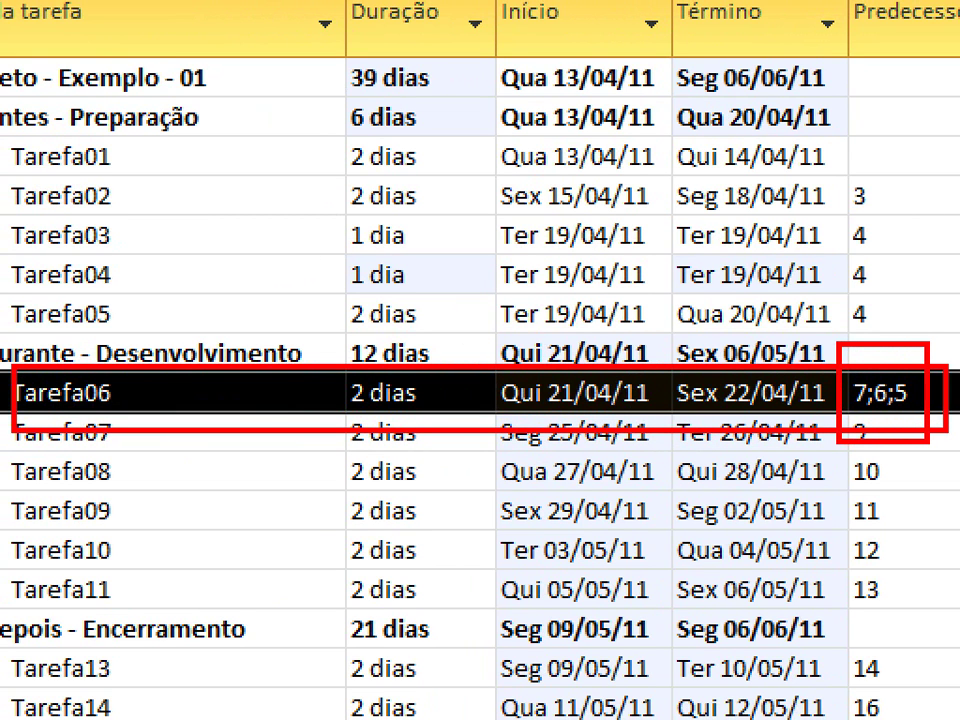
pyautogui.moveTo(225, 212); pyautogui.dragTo(920, 337)
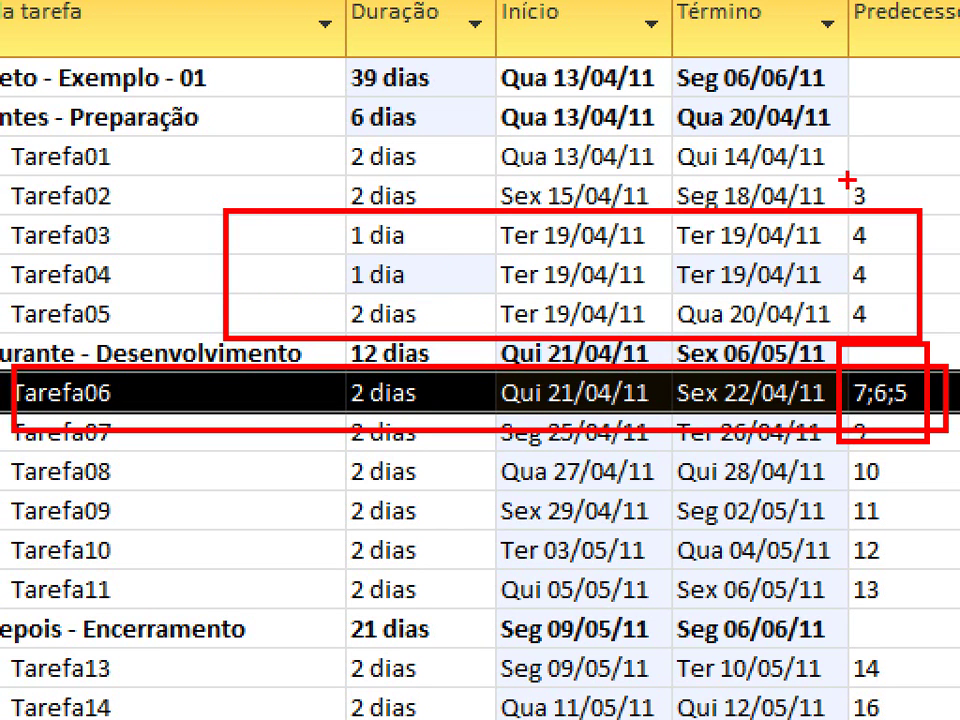
pyautogui.moveTo(842, 174); pyautogui.dragTo(891, 215)
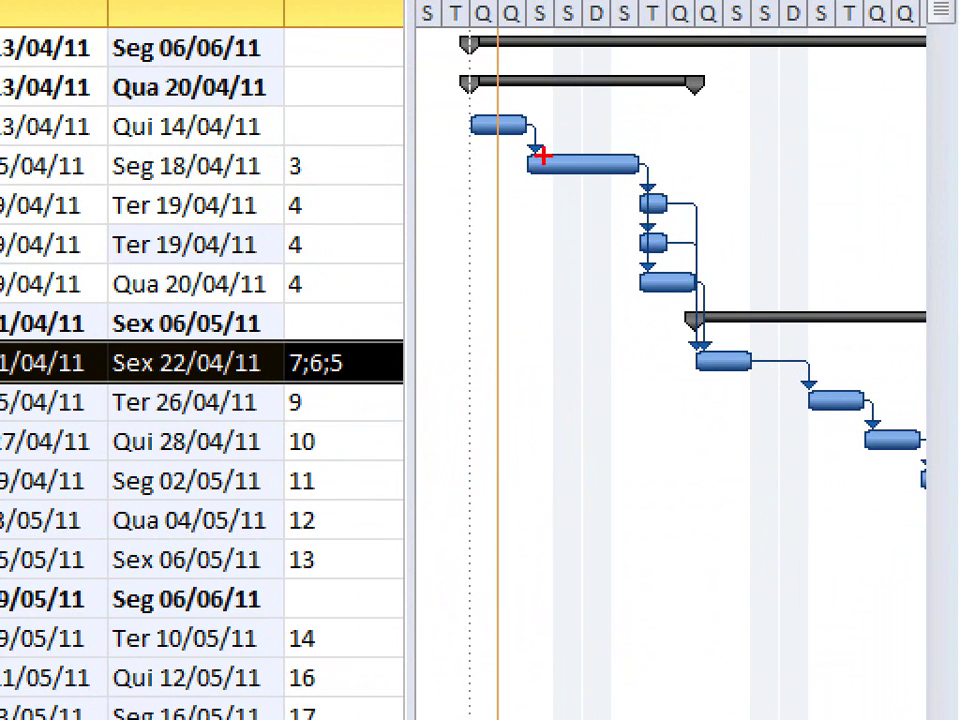
pyautogui.moveTo(512, 143)
pyautogui.mouseDown()
pyautogui.moveTo(589, 174)
pyautogui.moveTo(654, 183)
pyautogui.moveTo(645, 254)
pyautogui.moveTo(731, 303)
pyautogui.mouseUp()
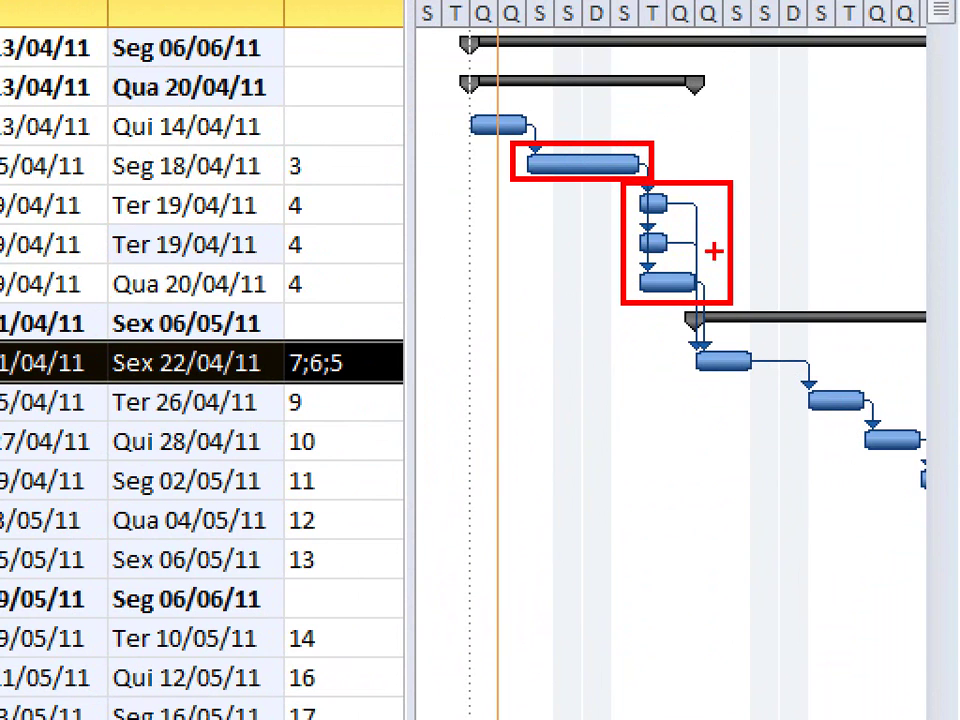
pyautogui.moveTo(660, 301)
pyautogui.mouseDown()
pyautogui.moveTo(674, 330)
pyautogui.moveTo(764, 382)
pyautogui.mouseUp()
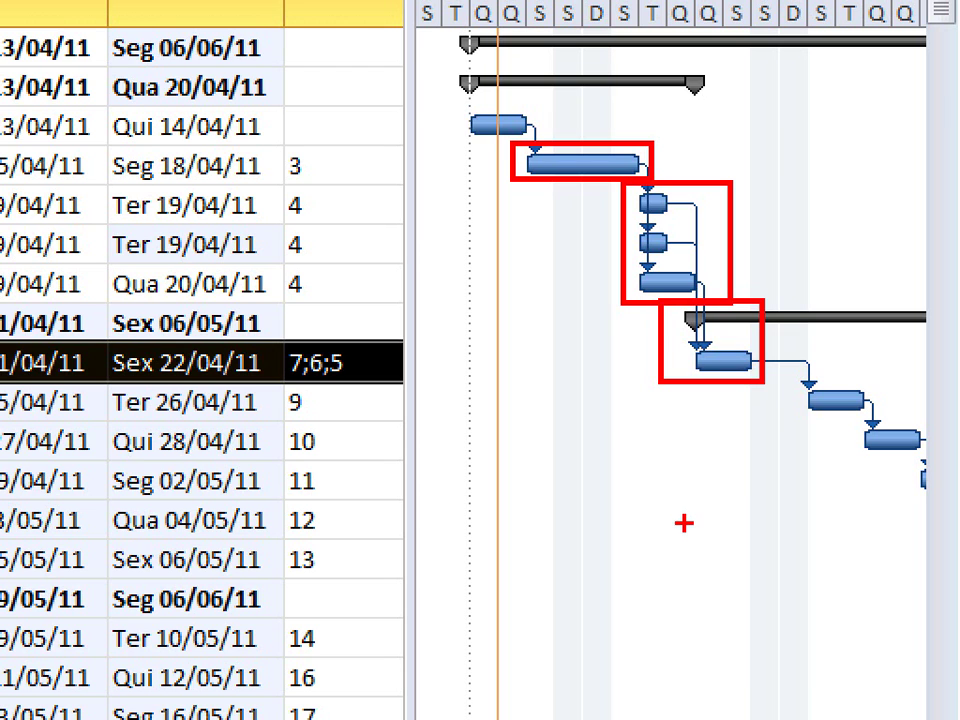
pyautogui.press('Escape')
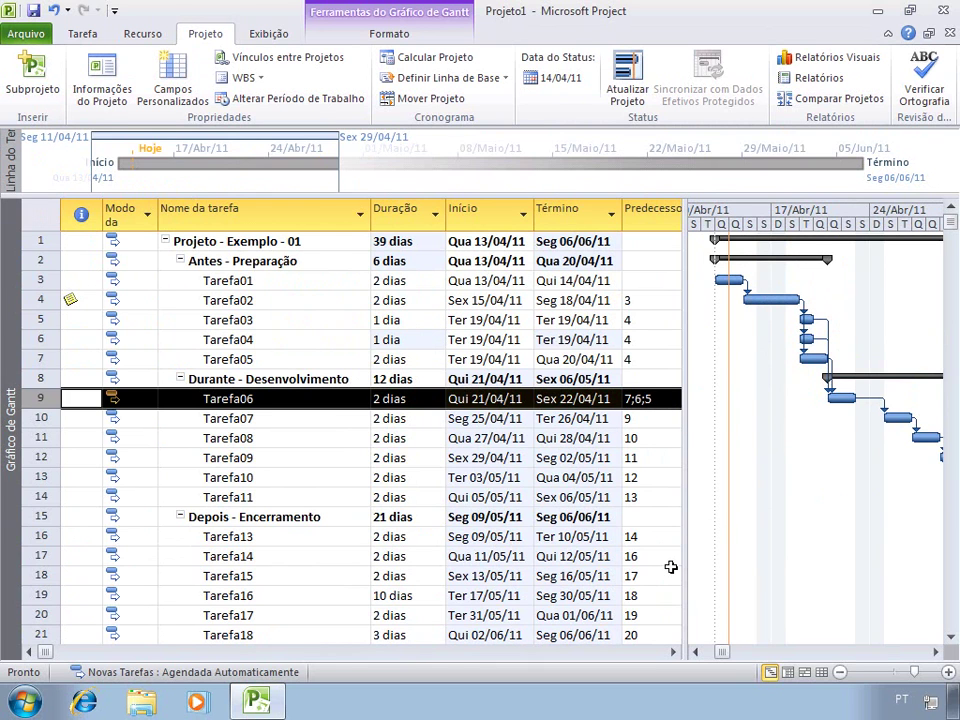
# - Set the predecessor of both Tarefa09 and Tarefa10 to task 10, and check the Gantt links from Tarefa07 and into Tarefa11
pyautogui.click(938, 652)
pyautogui.moveTo(938, 652); pyautogui.dragTo(938, 652)
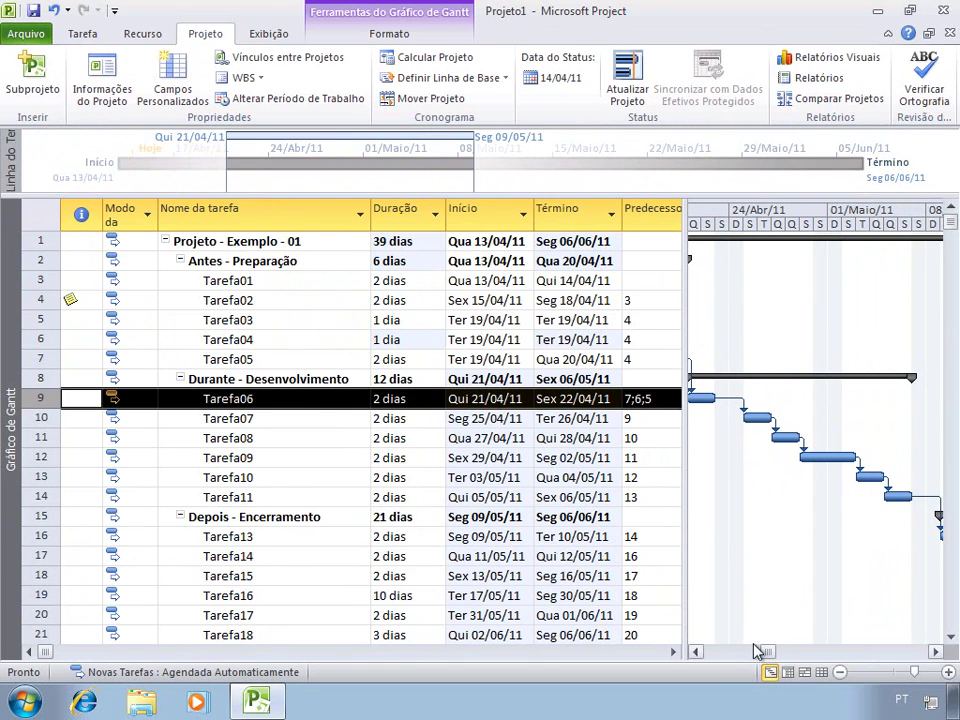
pyautogui.click(695, 652)
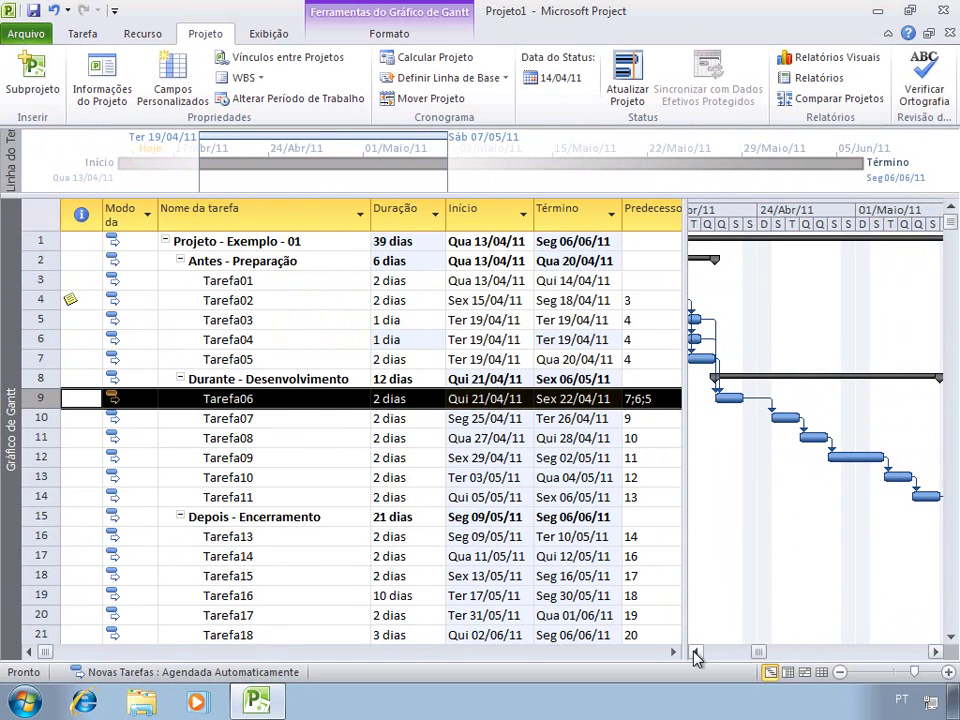
pyautogui.click(648, 458)
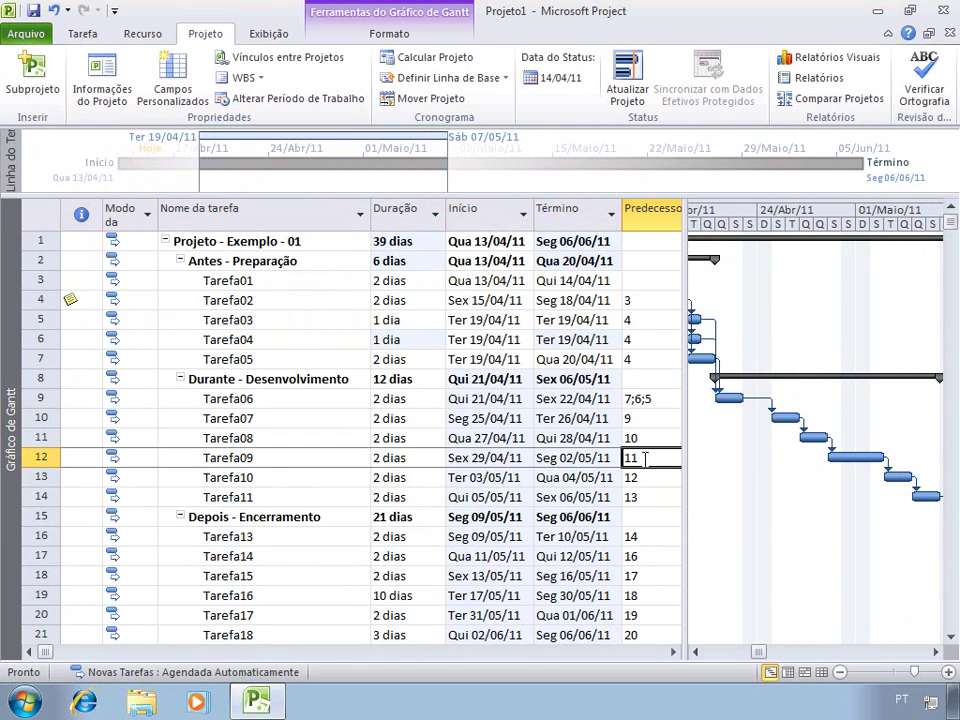
pyautogui.write('10')
pyautogui.press('Return')
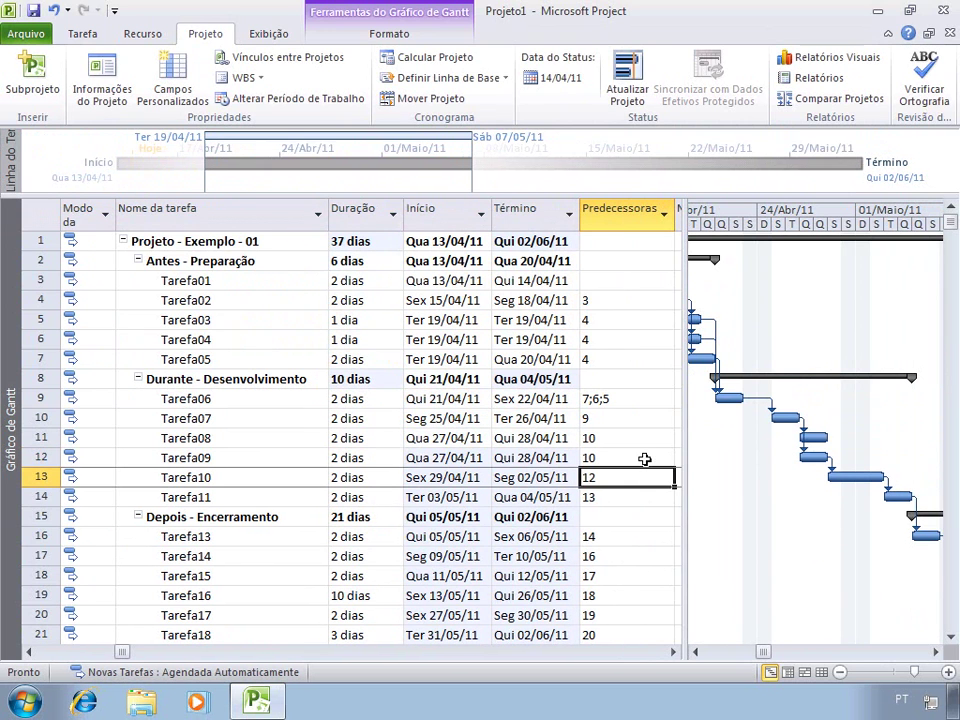
pyautogui.write('10')
pyautogui.press('Return')
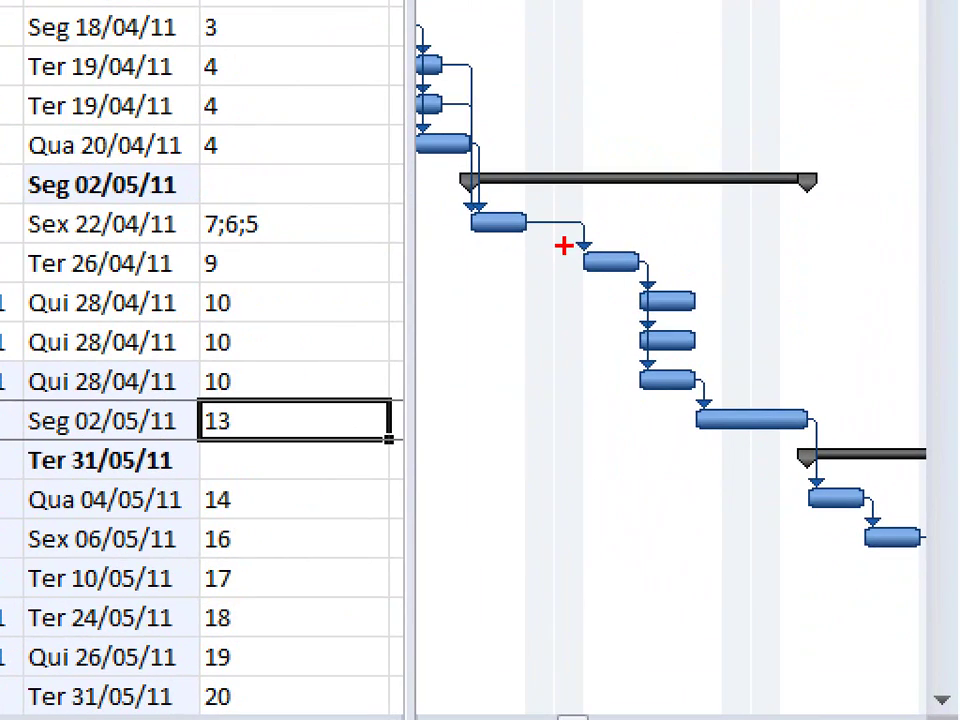
pyautogui.moveTo(556, 244)
pyautogui.mouseDown()
pyautogui.moveTo(628, 386)
pyautogui.moveTo(664, 424)
pyautogui.mouseUp()
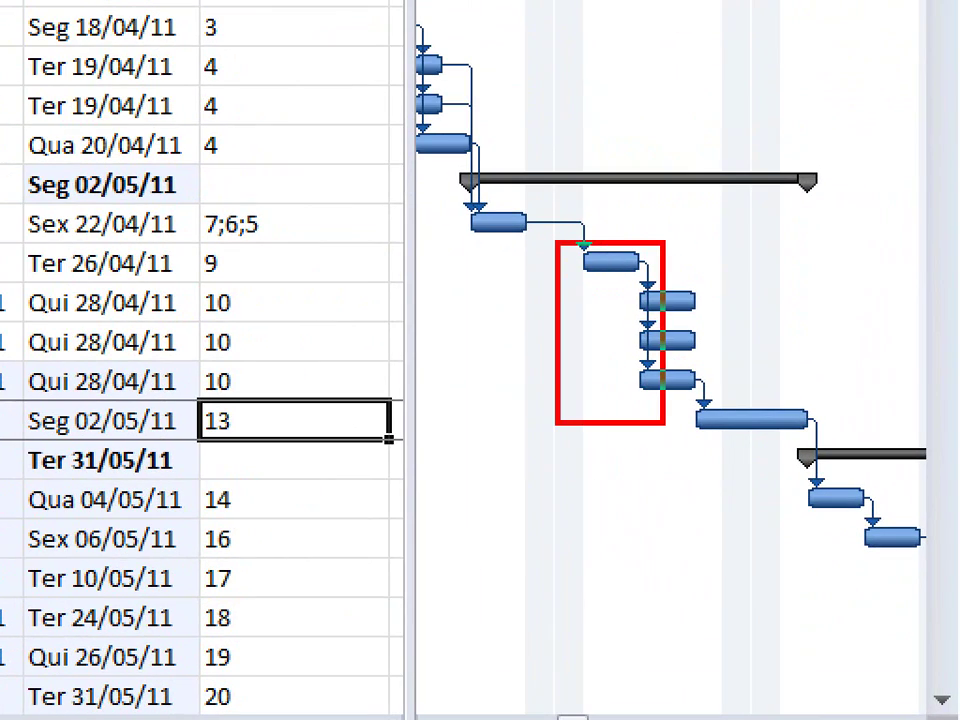
pyautogui.moveTo(682, 364); pyautogui.dragTo(726, 448)
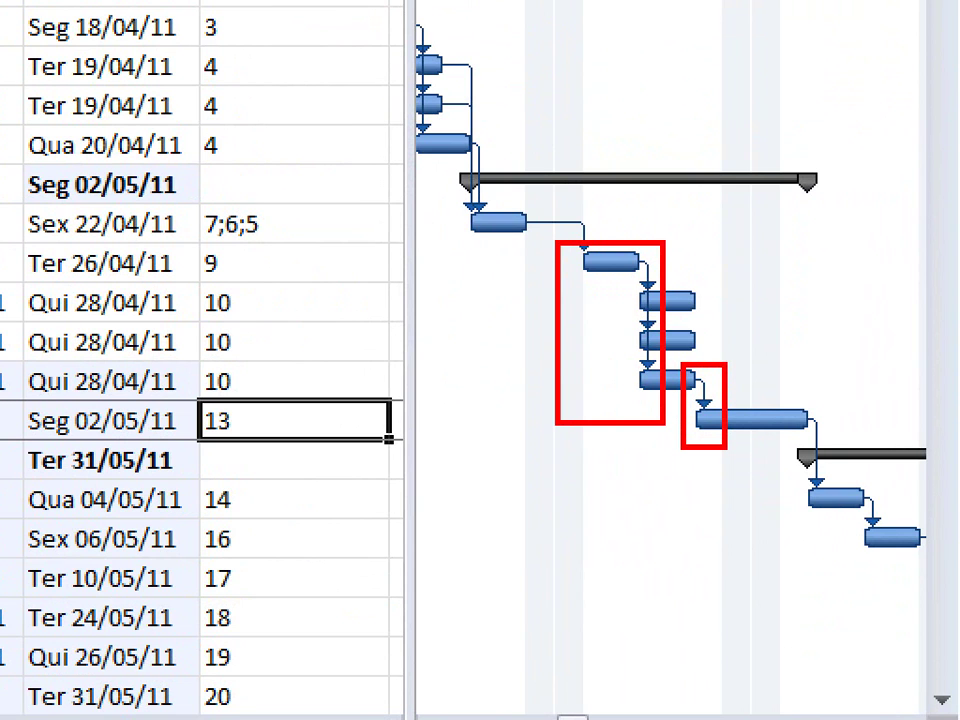
pyautogui.press('Escape')
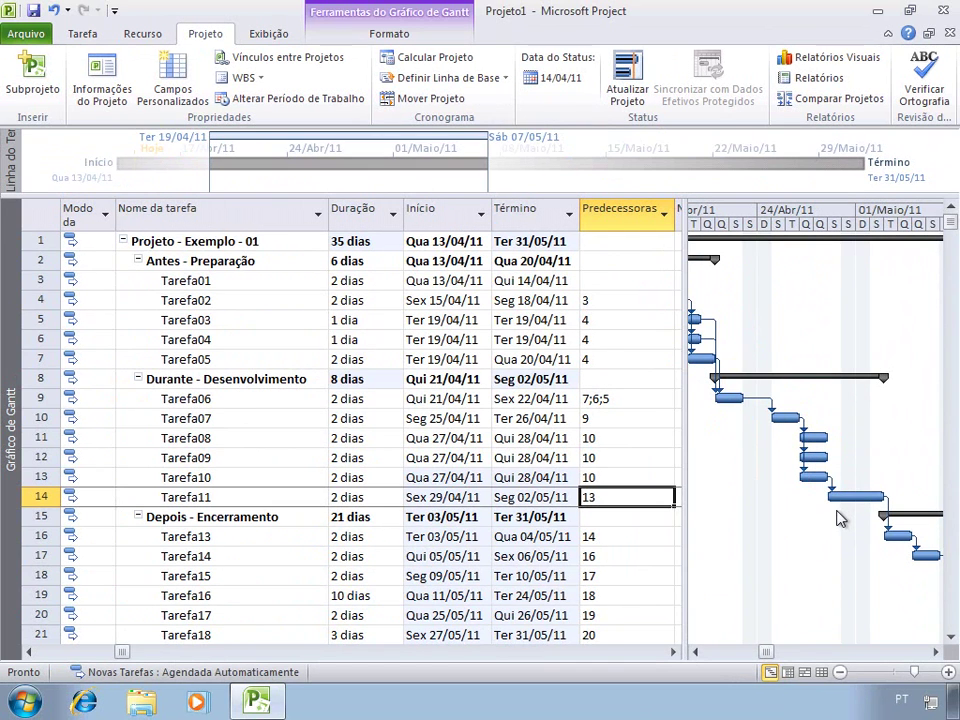